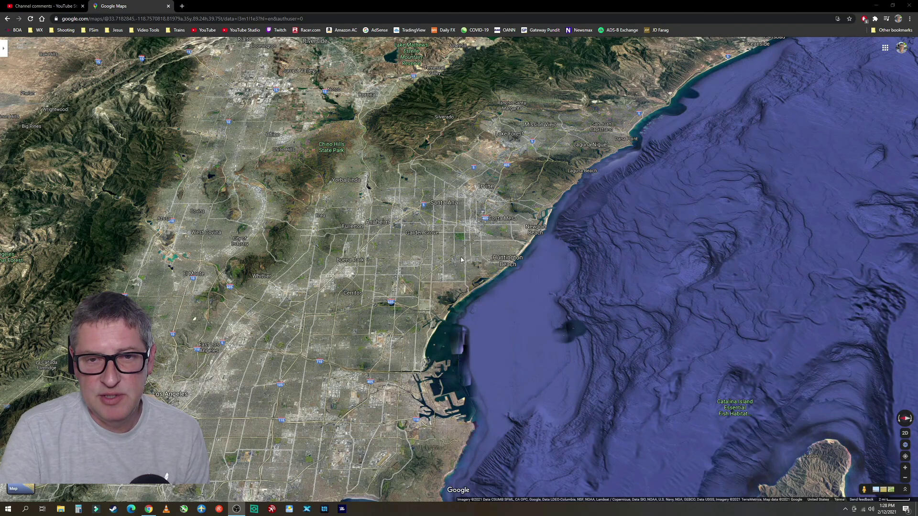
Zoom the 3D satellite map in toward the Westminster/Huntington Beach area
scroll(461, 260, up, 6)
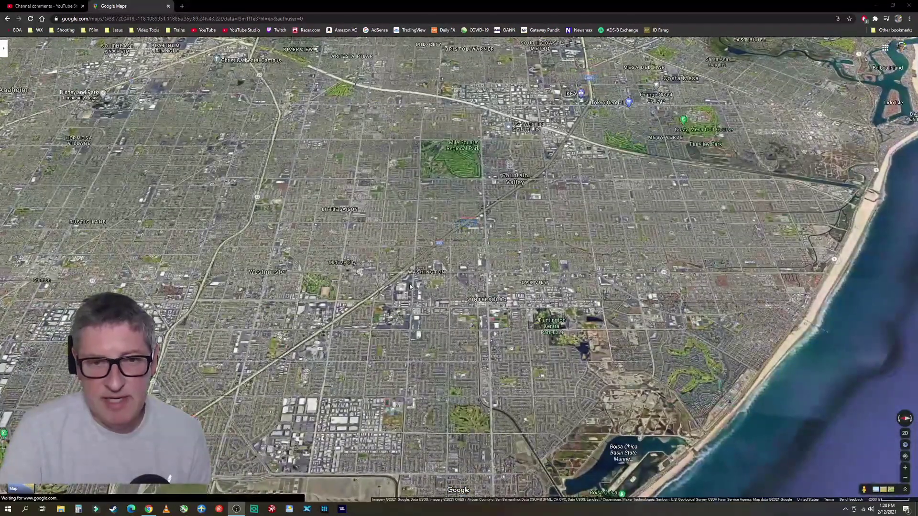
drag(419, 293, 445, 297)
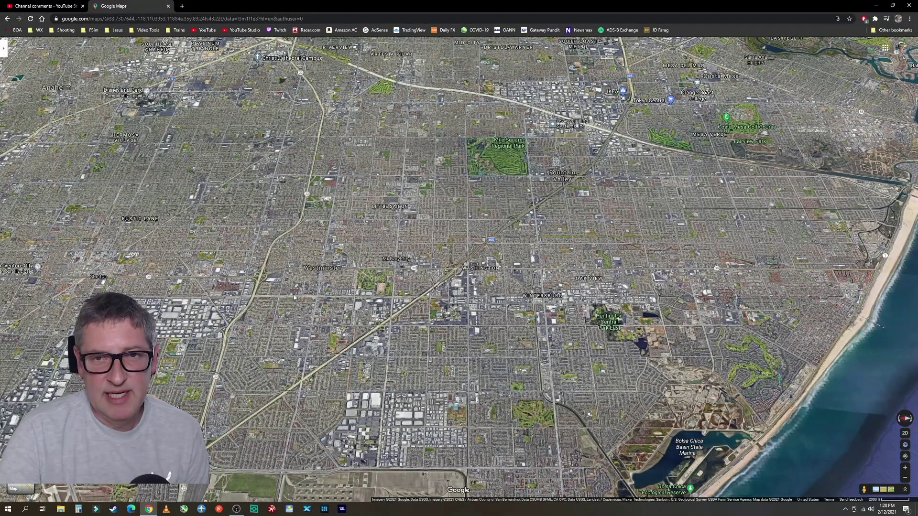
scroll(474, 307, up, 3)
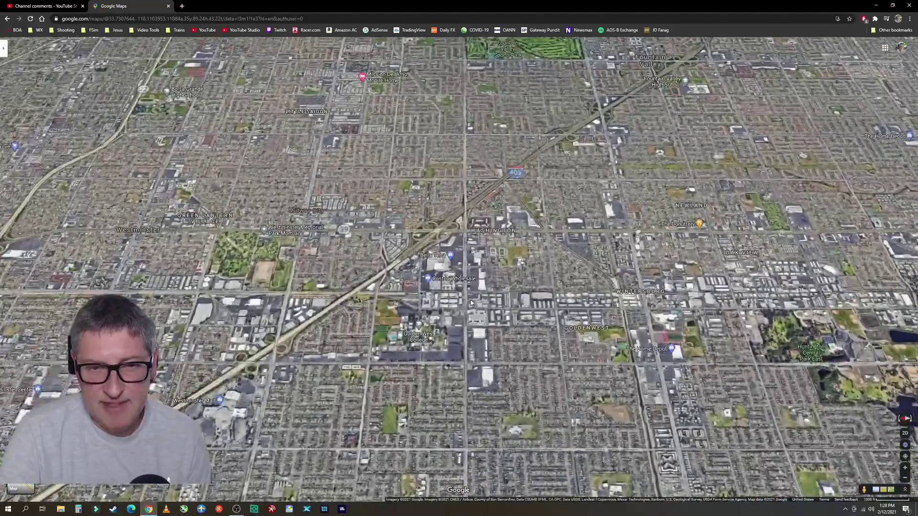
scroll(436, 300, up, 3)
scroll(437, 300, up, 2)
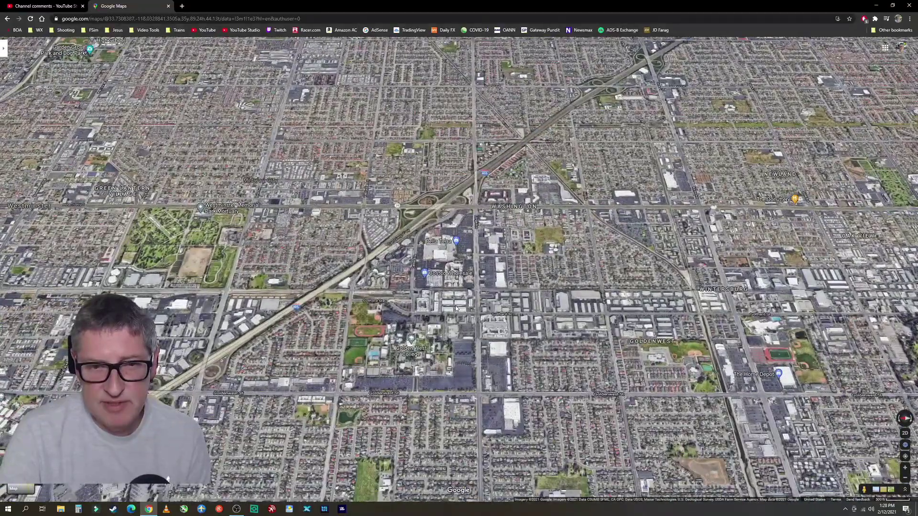
scroll(458, 309, up, 4)
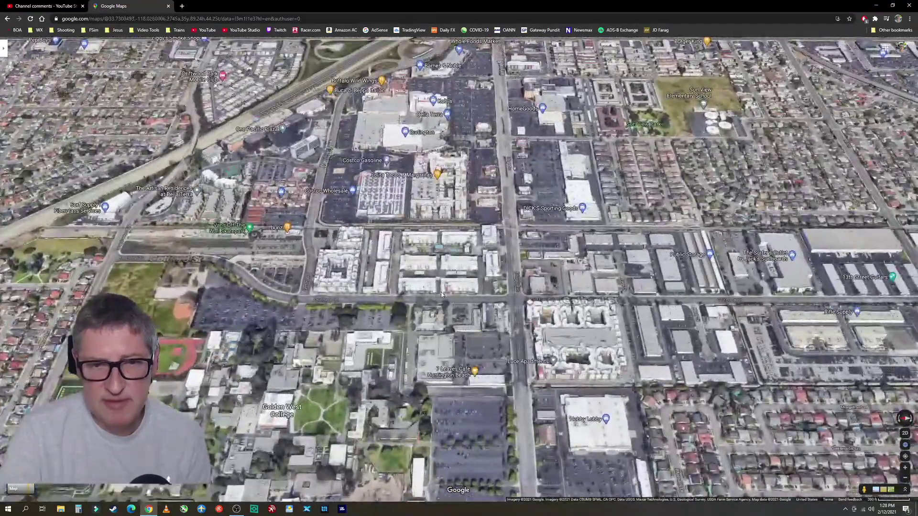
scroll(473, 284, up, 4)
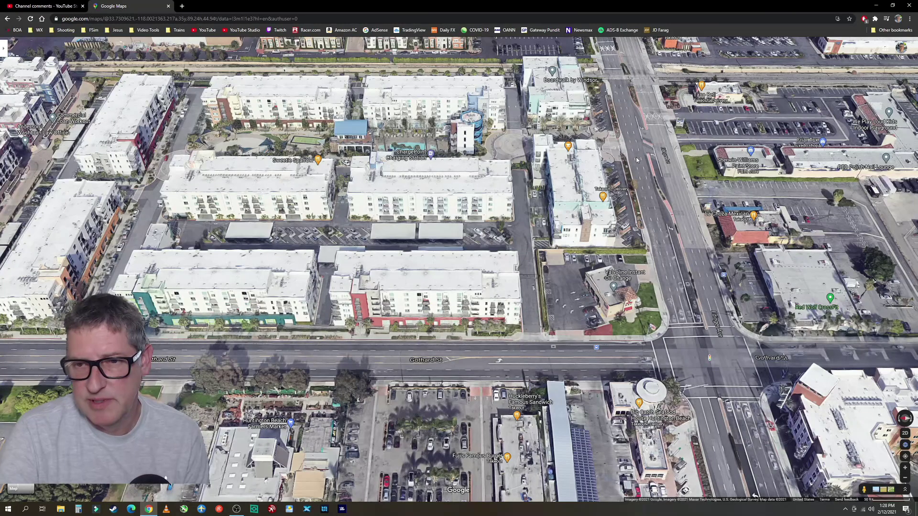
Pan to centre the apartment blocks on Gothard St near the Edinger Ave rail crossing
drag(638, 161, 573, 271)
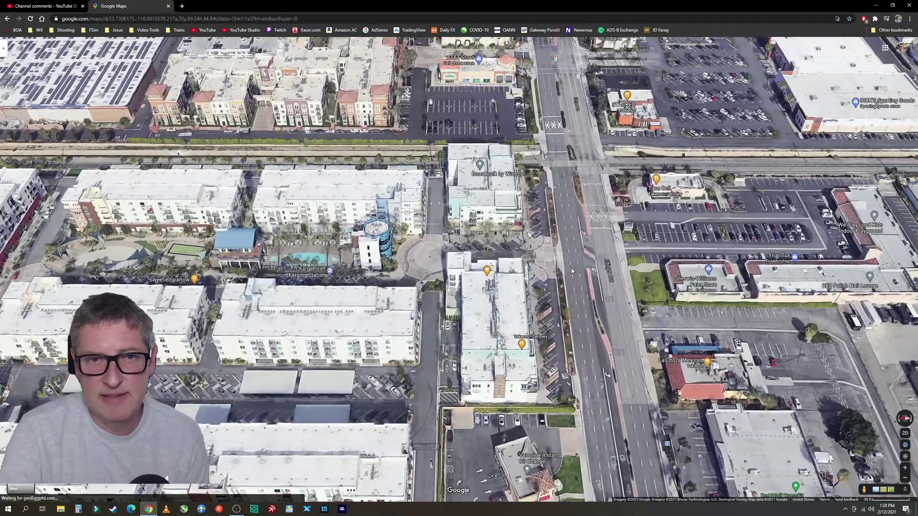
scroll(565, 165, up, 3)
drag(565, 165, 544, 313)
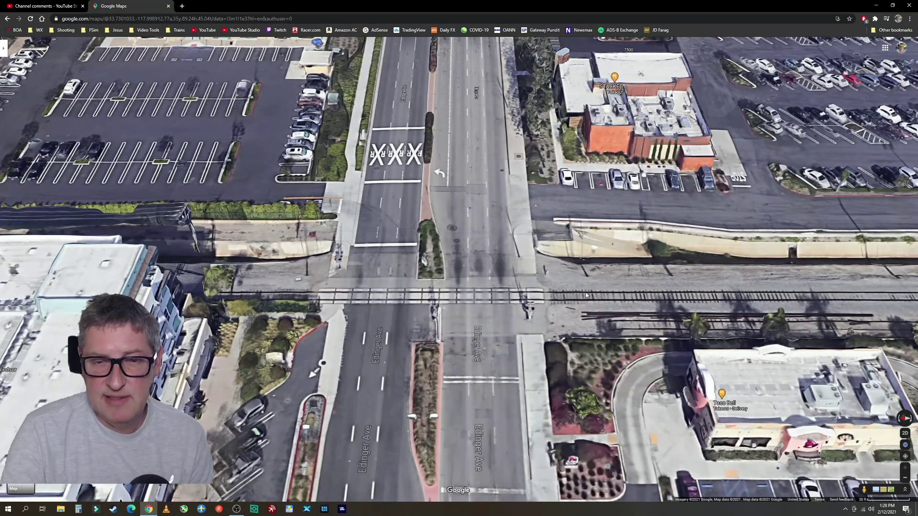
drag(401, 365, 536, 259)
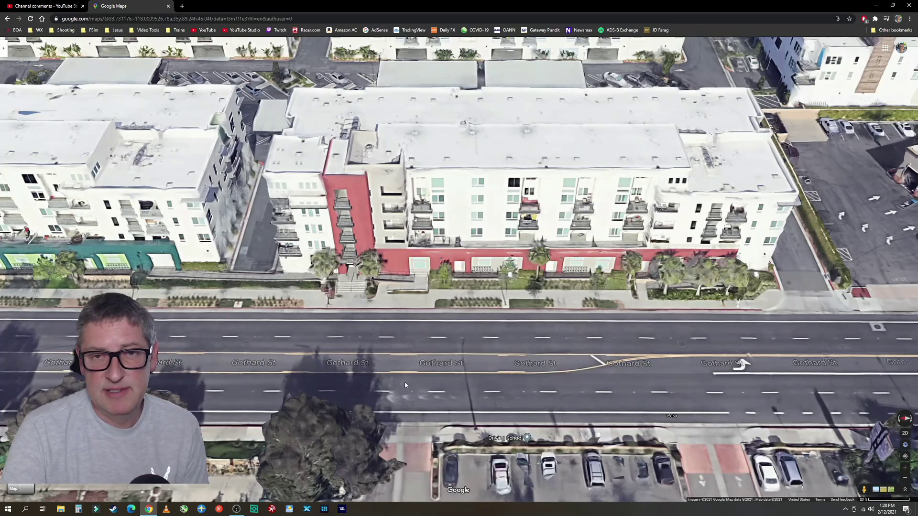
Drop a pin on Gothard St, enter Street View and turn toward the building
click(378, 368)
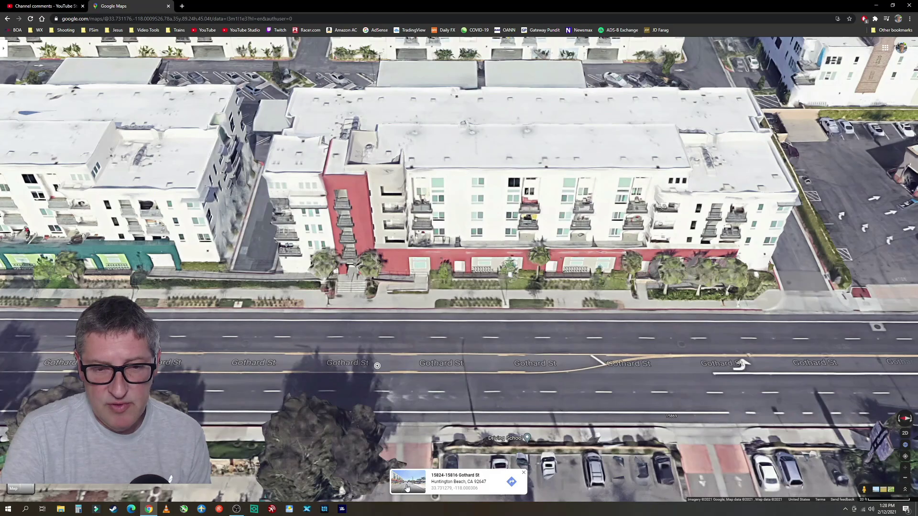
click(407, 488)
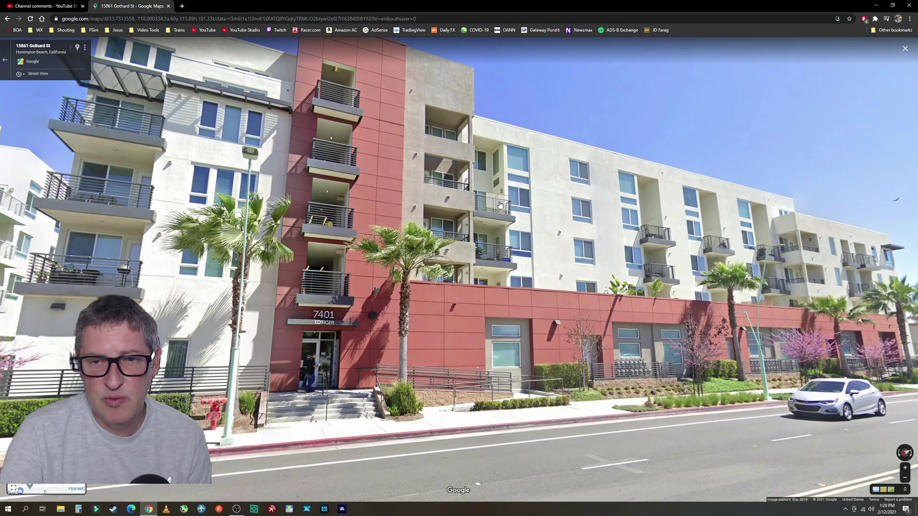
drag(500, 205, 591, 248)
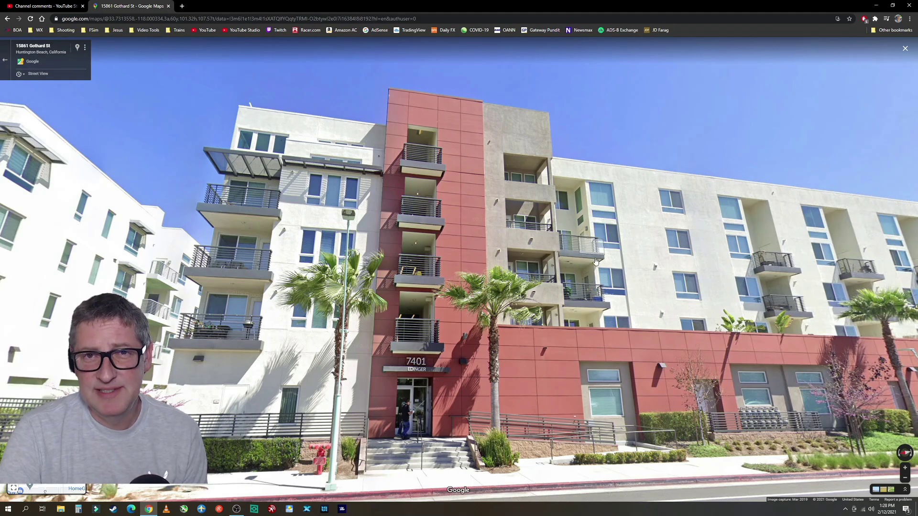
drag(457, 316, 554, 293)
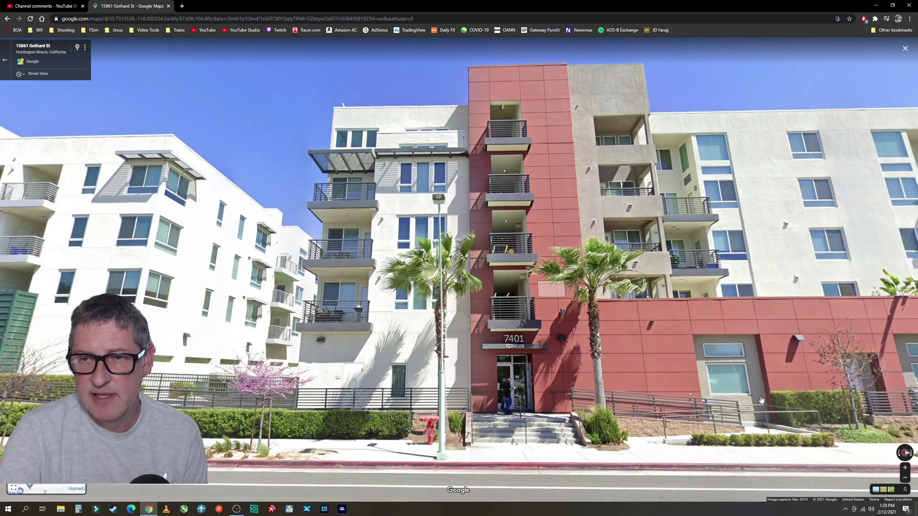
drag(702, 310, 458, 332)
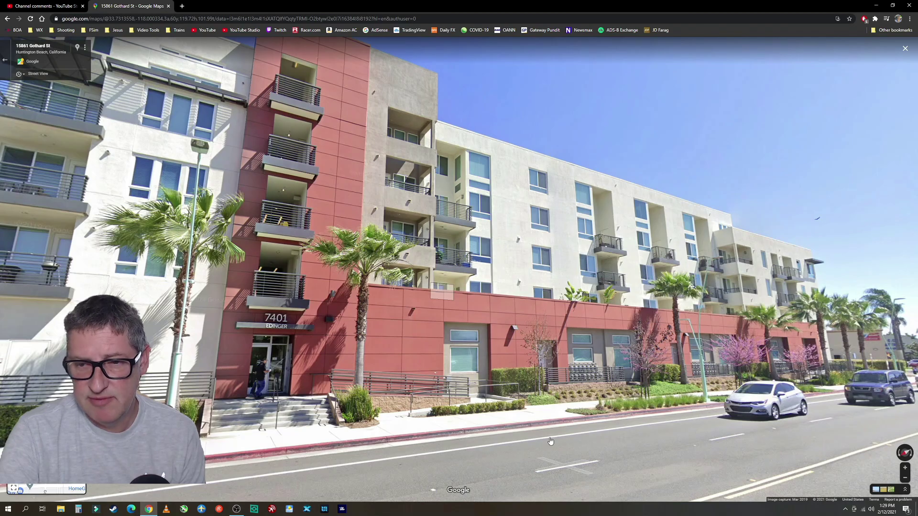
click(465, 441)
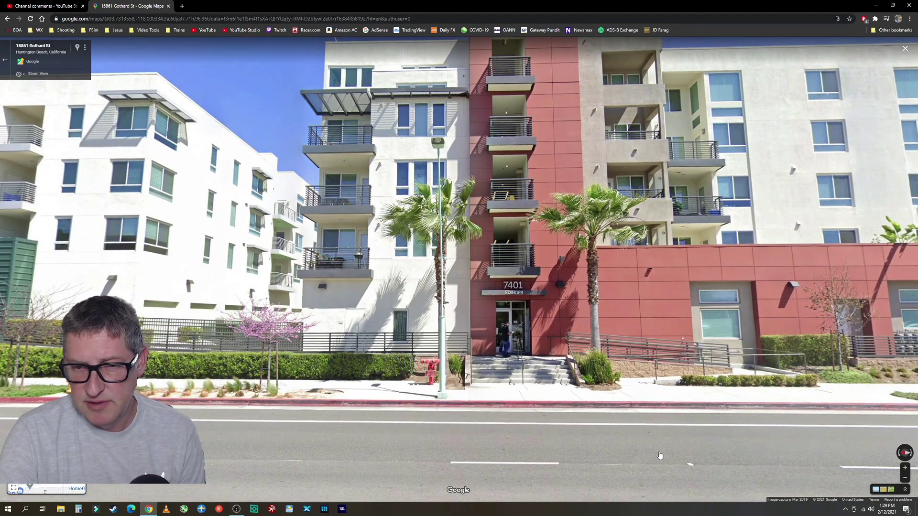
click(655, 358)
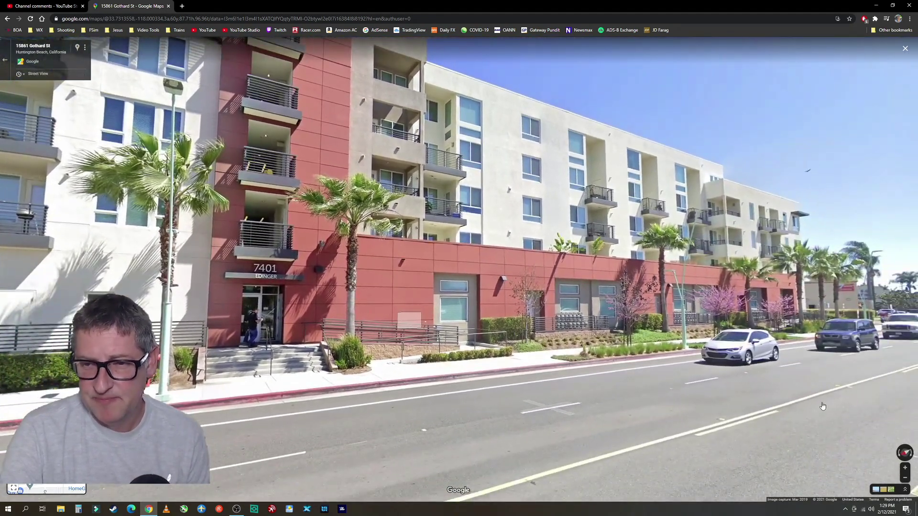
drag(822, 406, 531, 361)
click(525, 349)
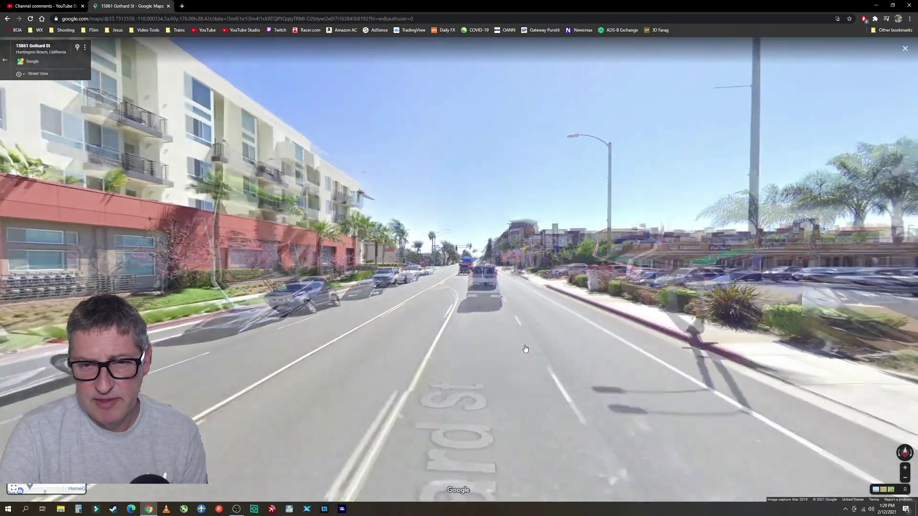
click(144, 201)
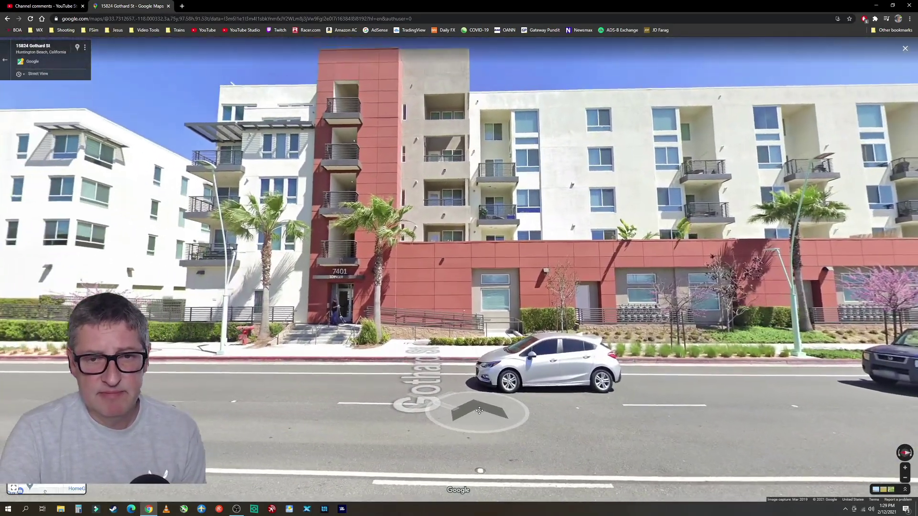
drag(480, 411, 479, 420)
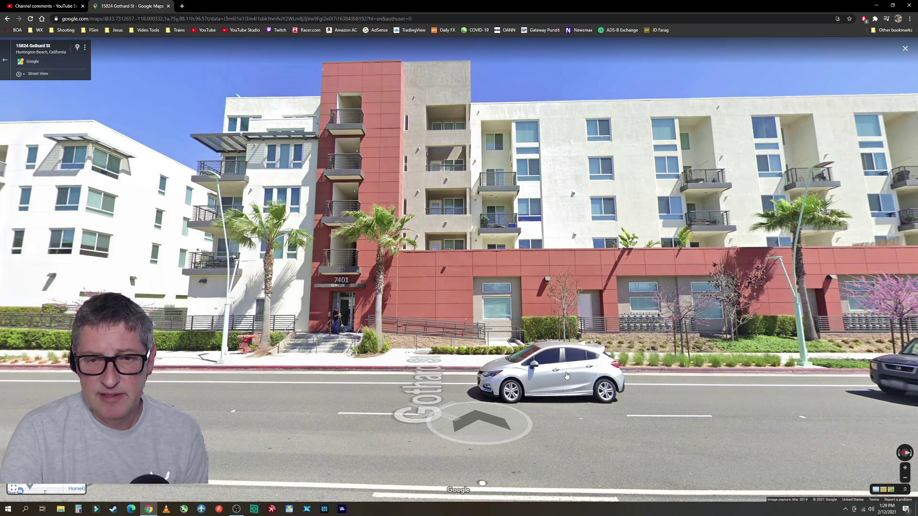
click(323, 403)
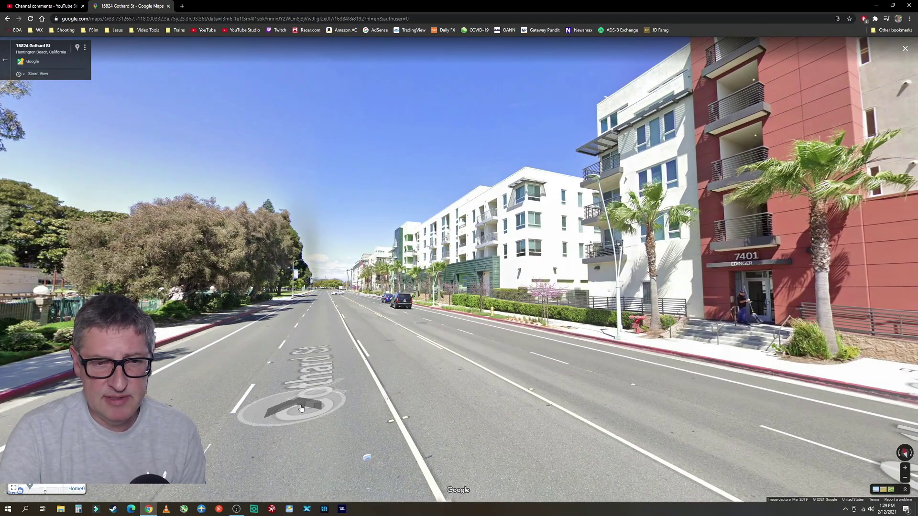
click(295, 406)
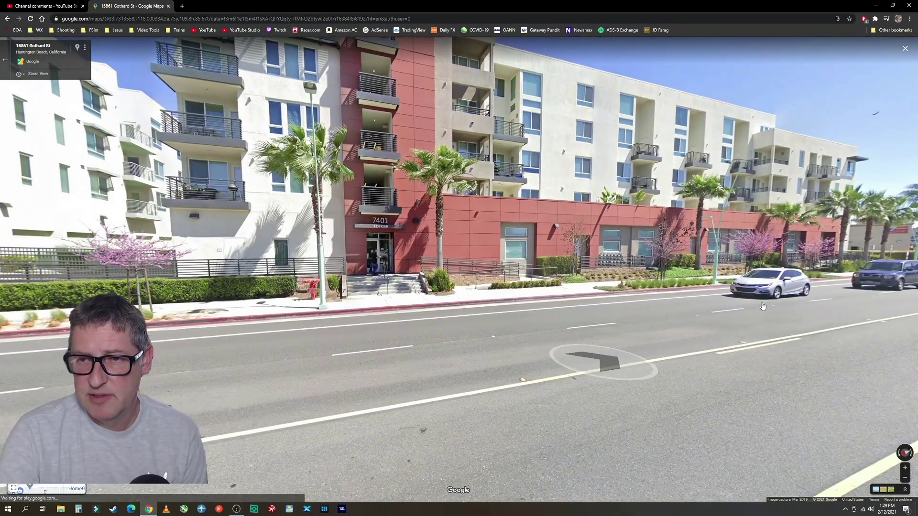
click(497, 376)
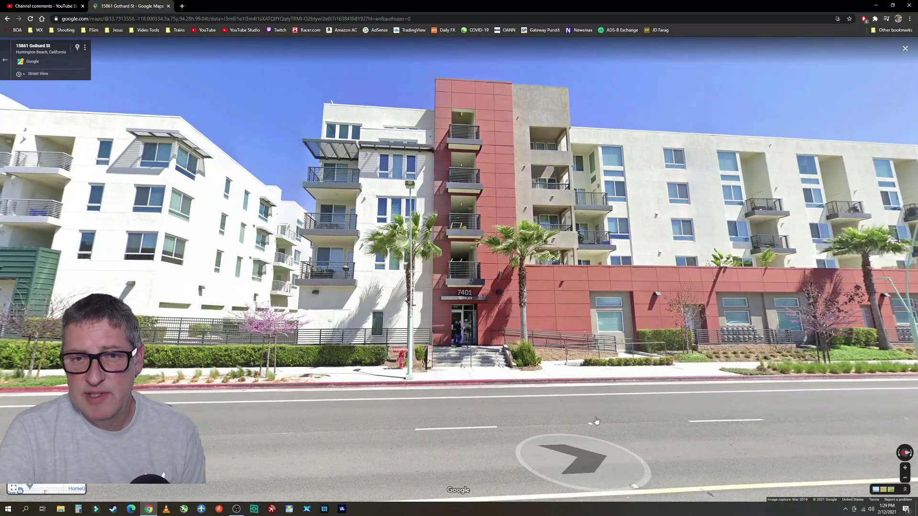
click(596, 421)
drag(653, 401, 652, 330)
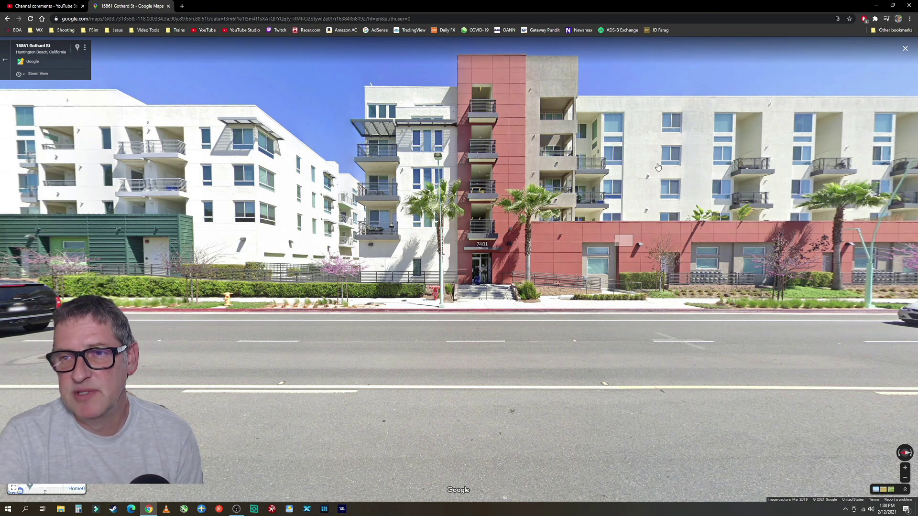
Step to a nearby Street View spot framing the apartment building, then open Windows search
click(620, 192)
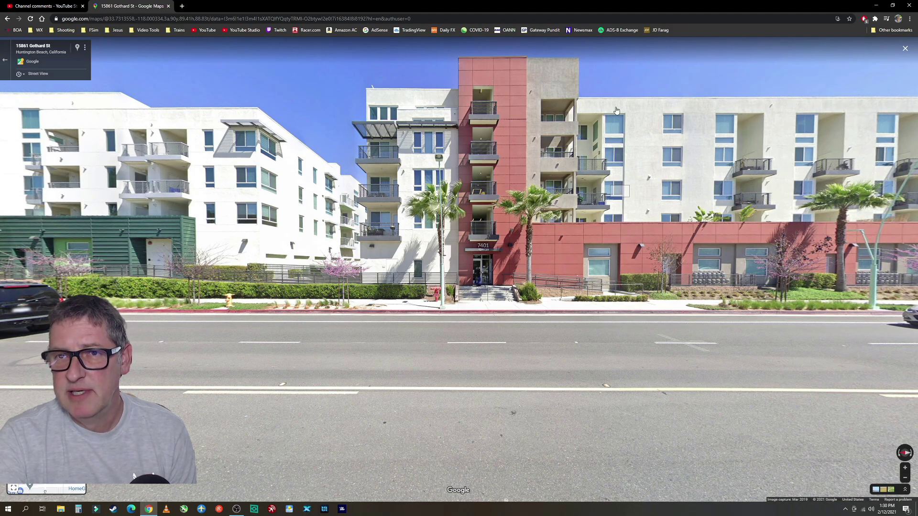
click(681, 187)
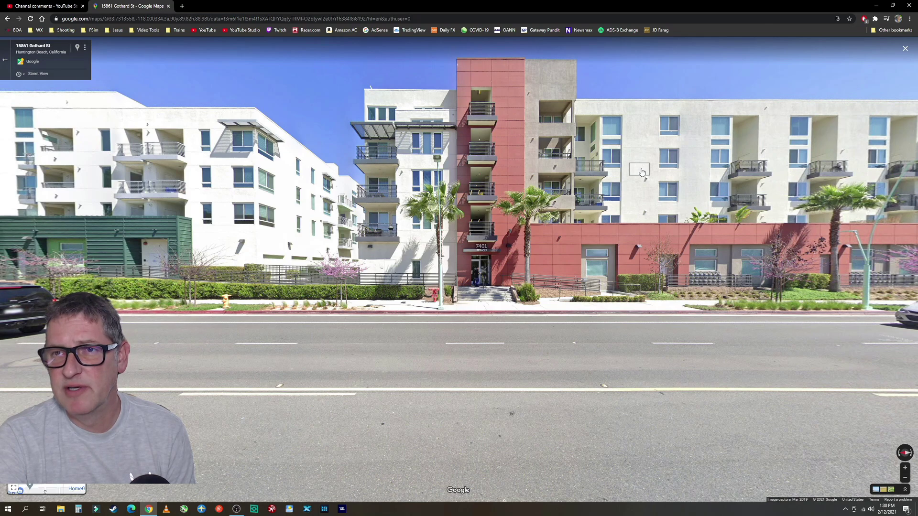
drag(642, 172, 644, 167)
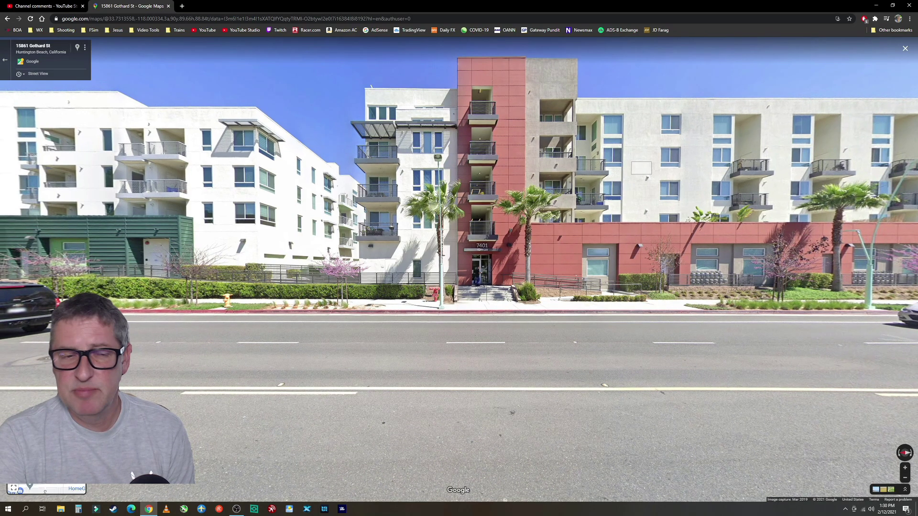
click(27, 509)
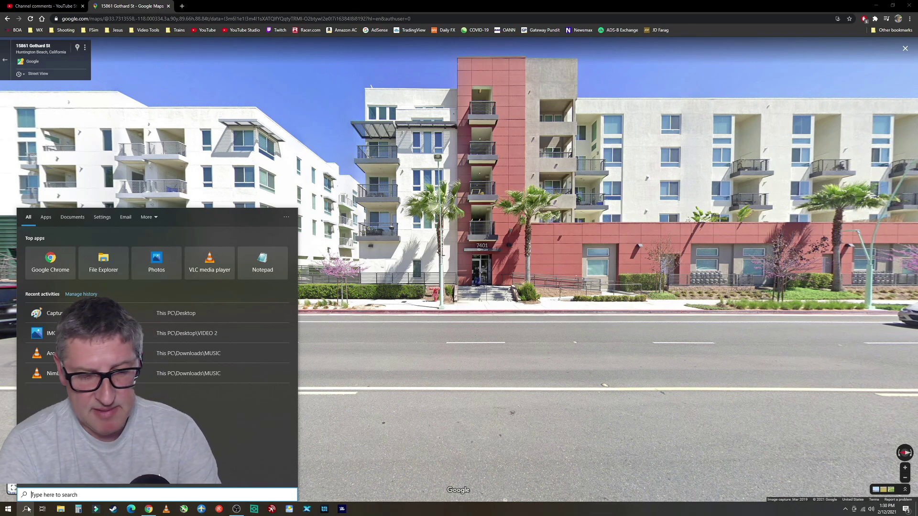
Launch Snipping Tool from a 'snip' search, reposition its window, and start a New snip
text(snip)
key(BackSpace)
key(BackSpace)
key(BackSpace)
key(BackSpace)
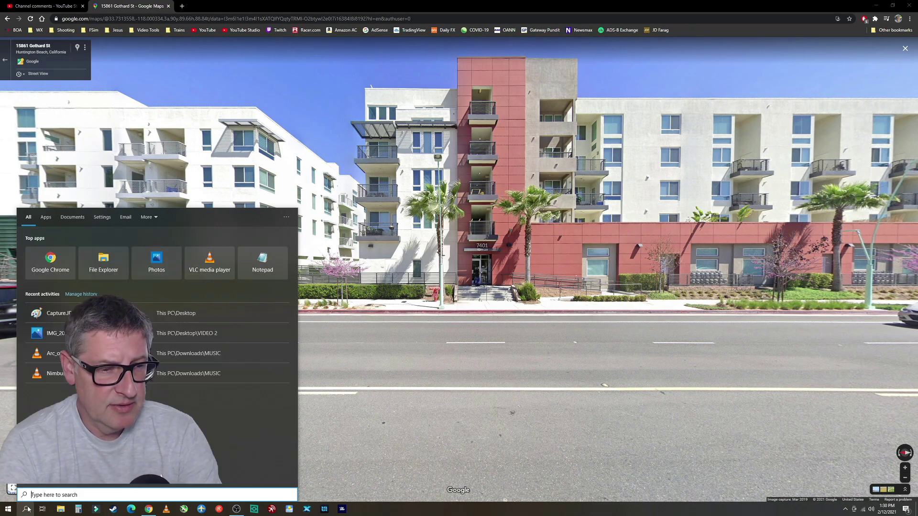
text(snip)
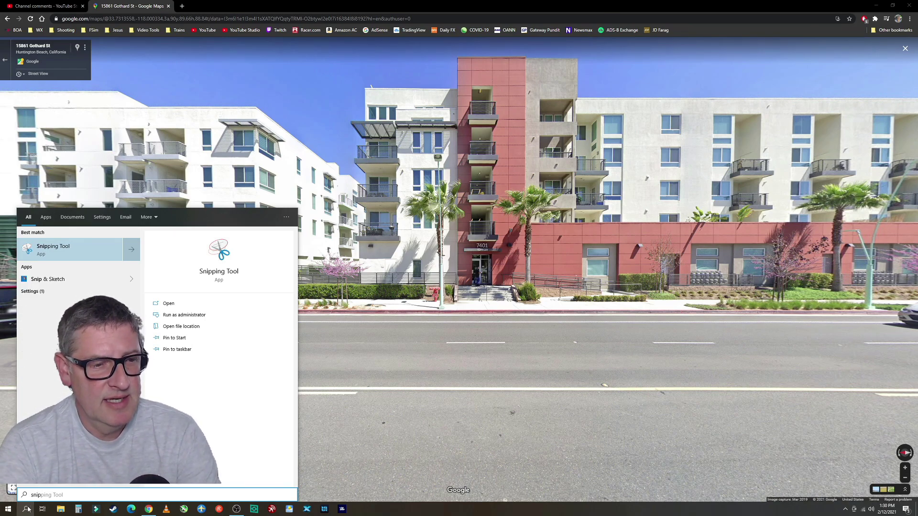
key(Return)
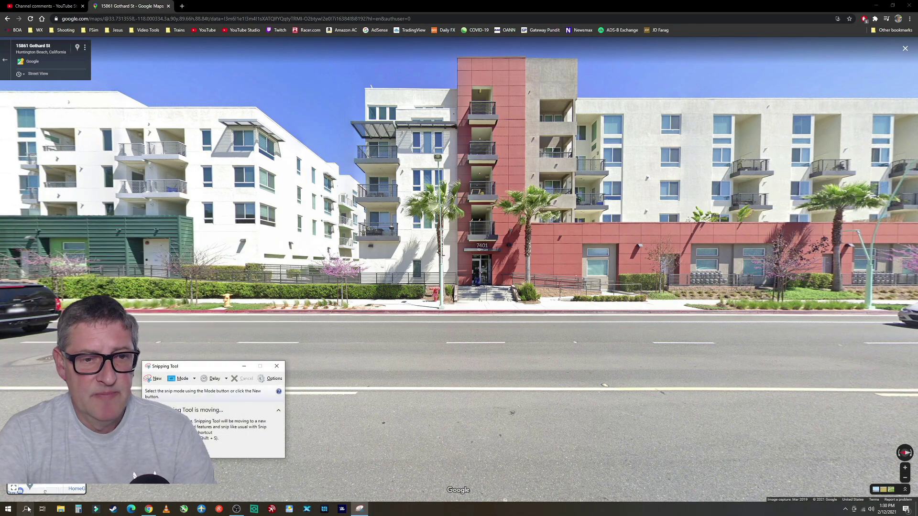
drag(227, 374, 536, 314)
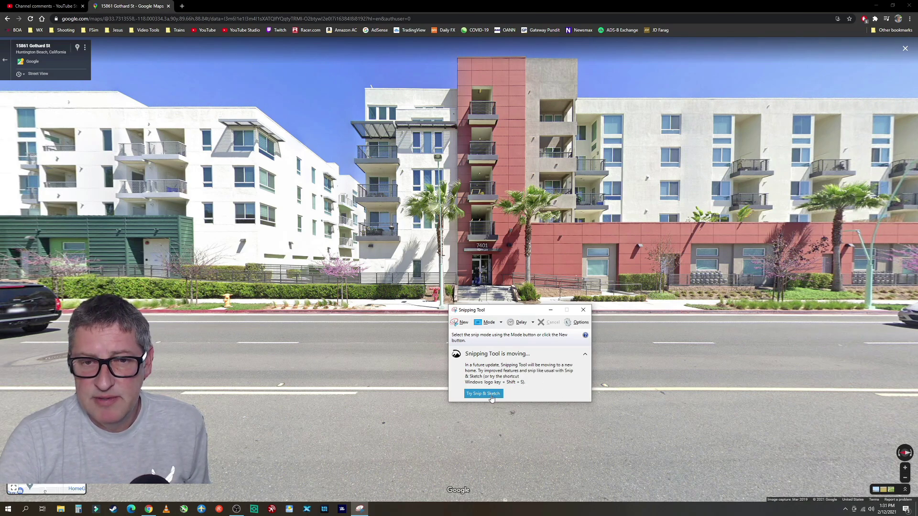
click(462, 325)
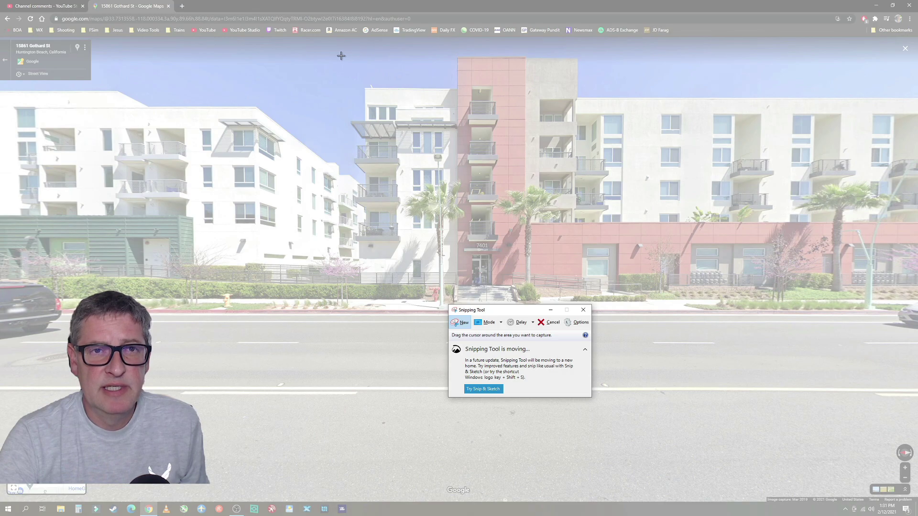
drag(341, 56, 786, 313)
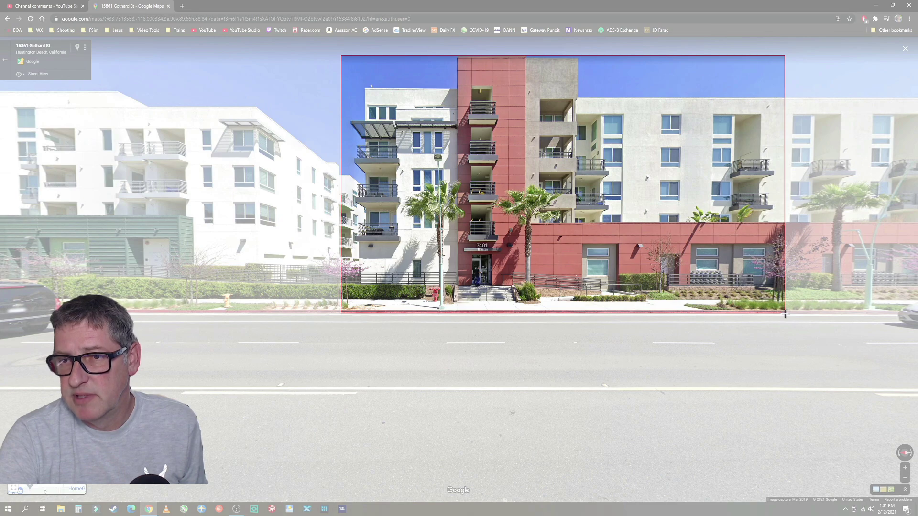
drag(785, 314, 782, 313)
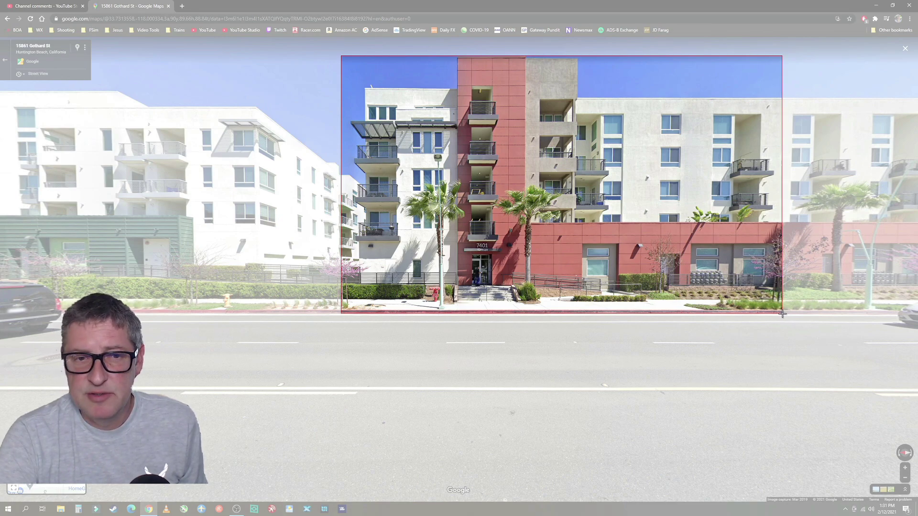
drag(783, 314, 782, 313)
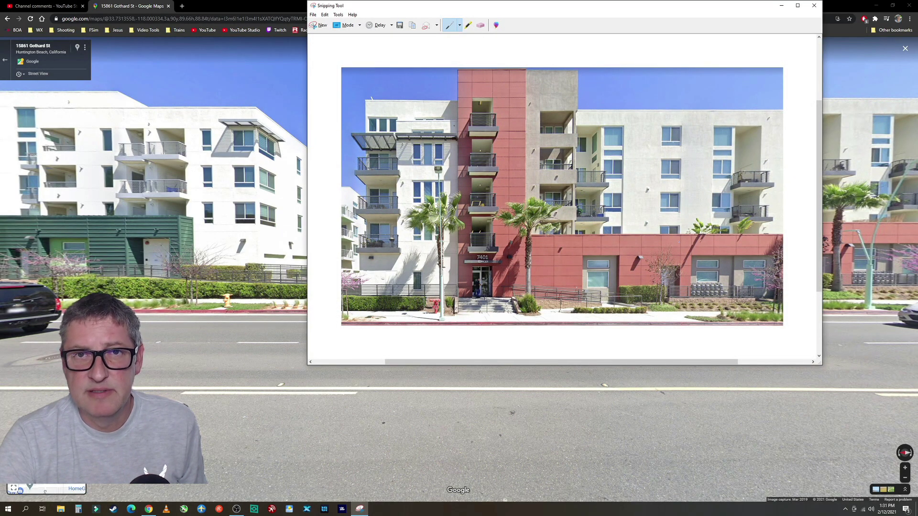
Save the snip as Capture.JPG on the Desktop, then minimise Snipping Tool and Chrome
click(313, 14)
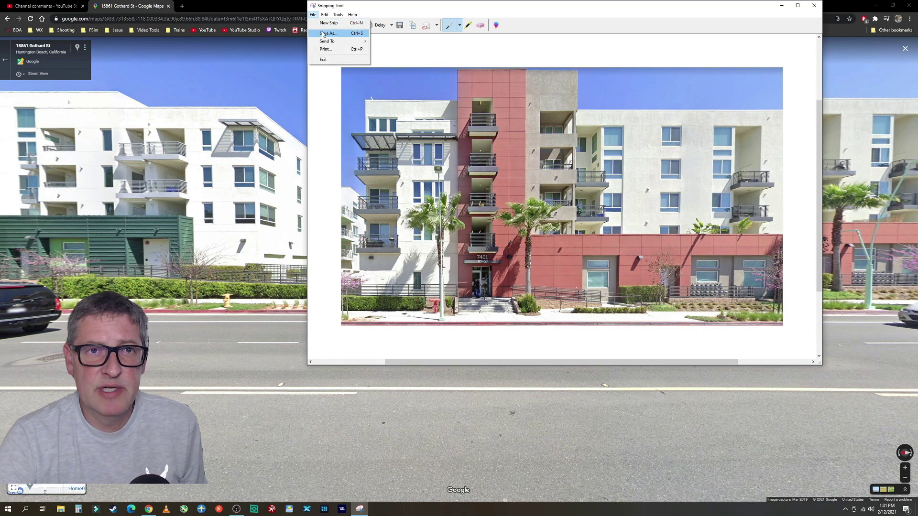
click(324, 33)
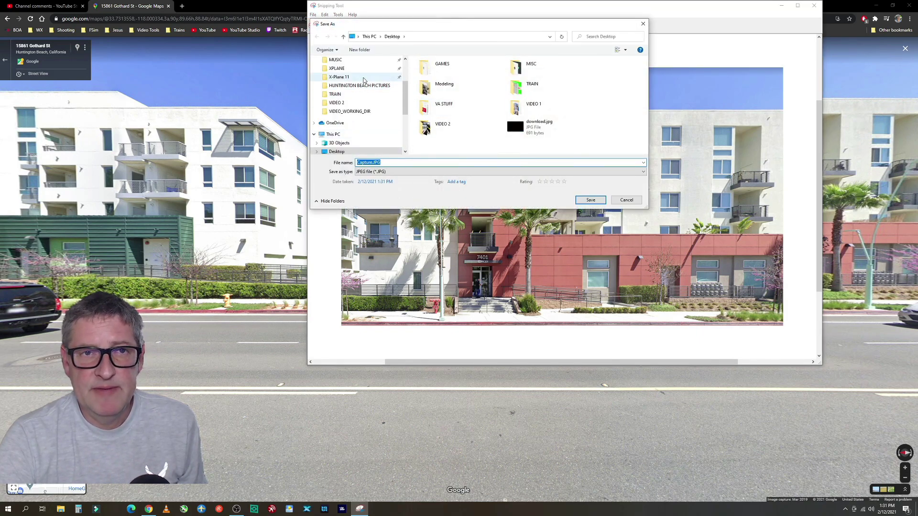
click(337, 75)
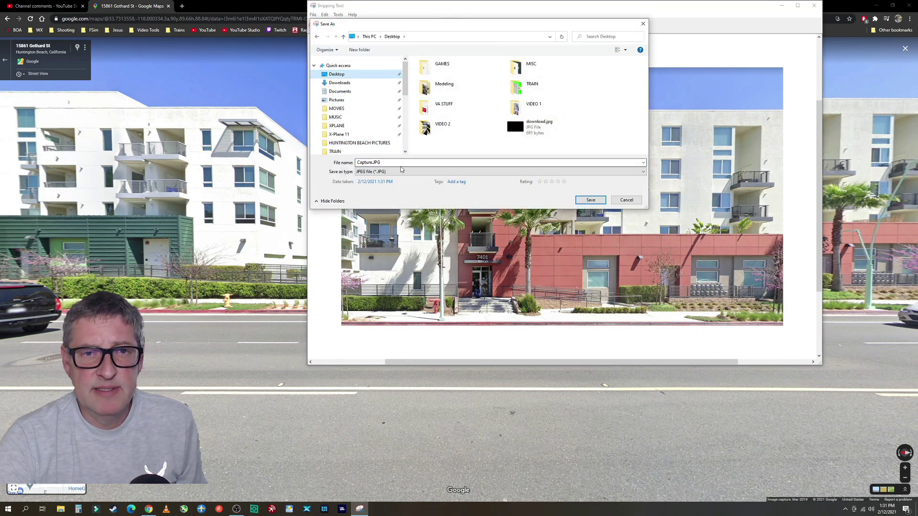
click(589, 201)
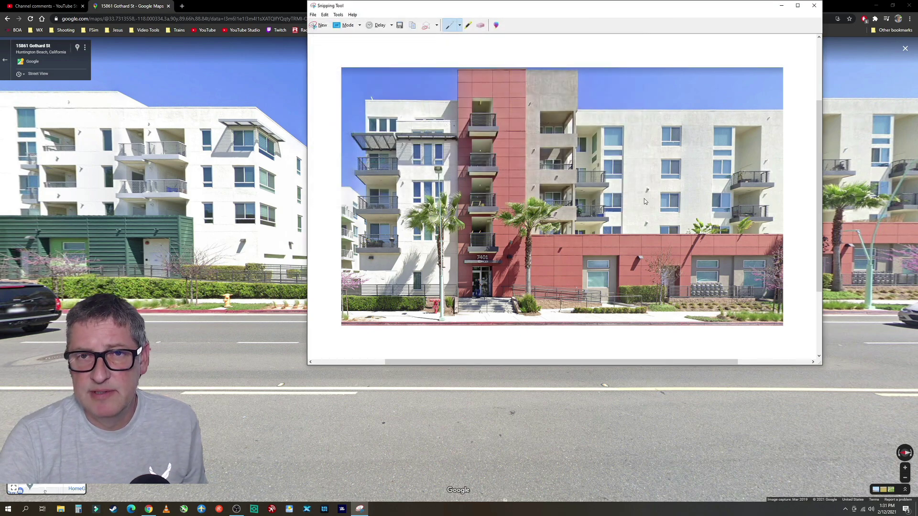
click(781, 6)
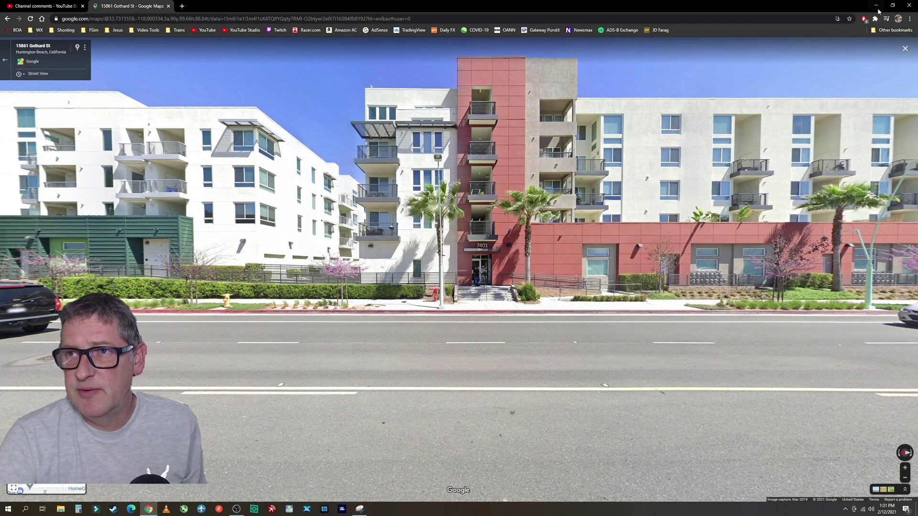
click(875, 5)
Move the Capture.JPG icon to mid-desktop and open it for editing in Paint
drag(13, 50, 484, 188)
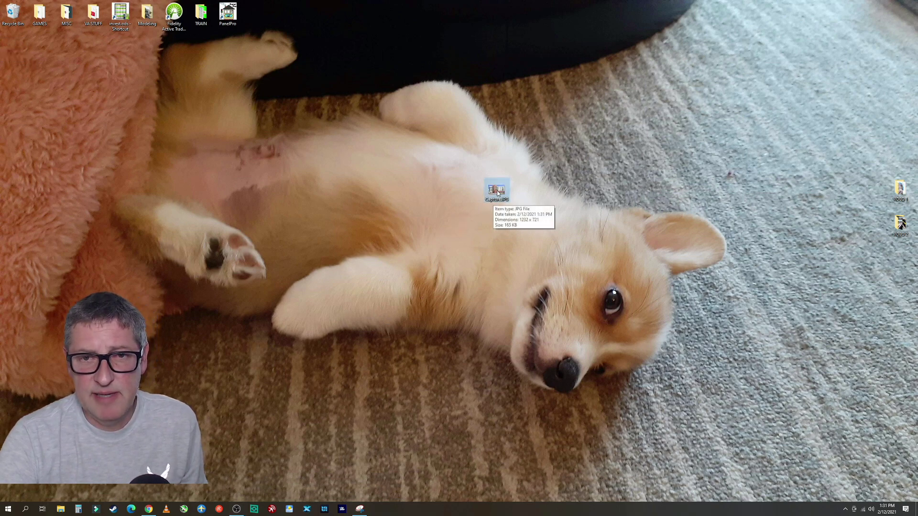
right_click(499, 191)
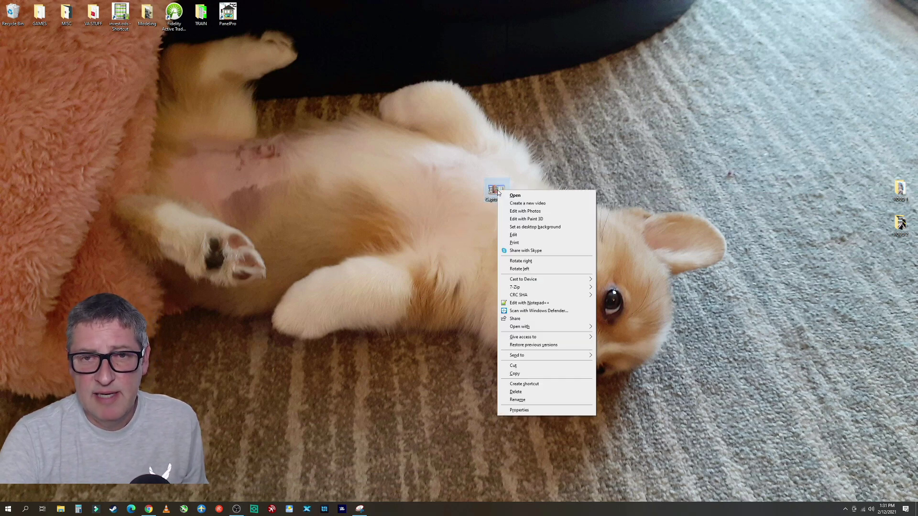
click(530, 238)
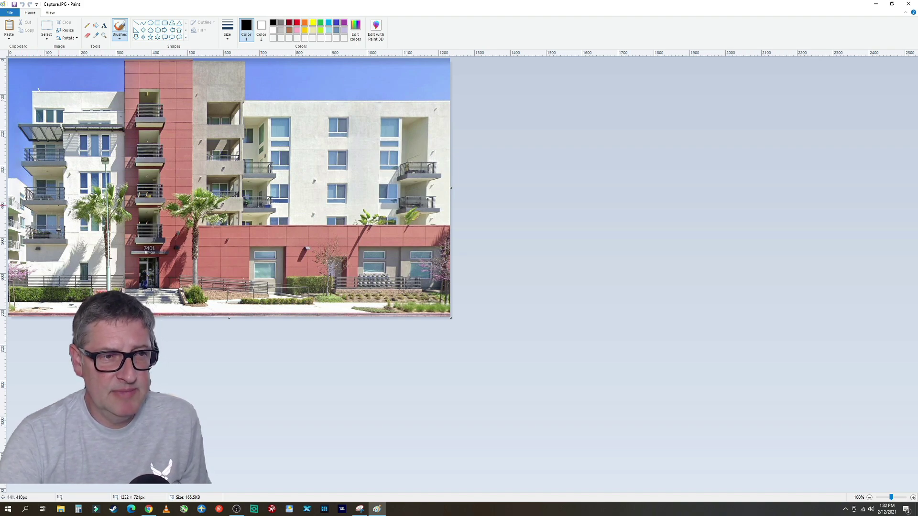
Set the Capture.JPG zoom to 200% and activate the rectangular Select tool
click(50, 13)
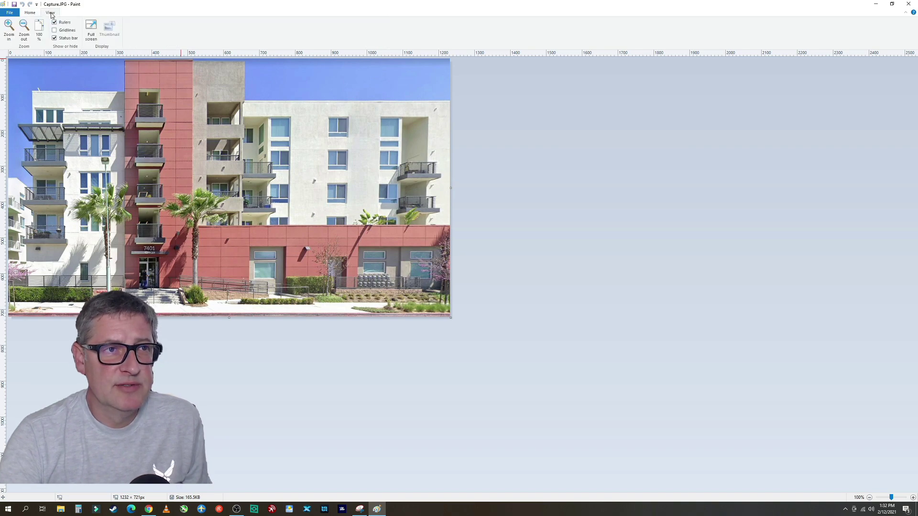
click(24, 30)
click(10, 31)
click(10, 34)
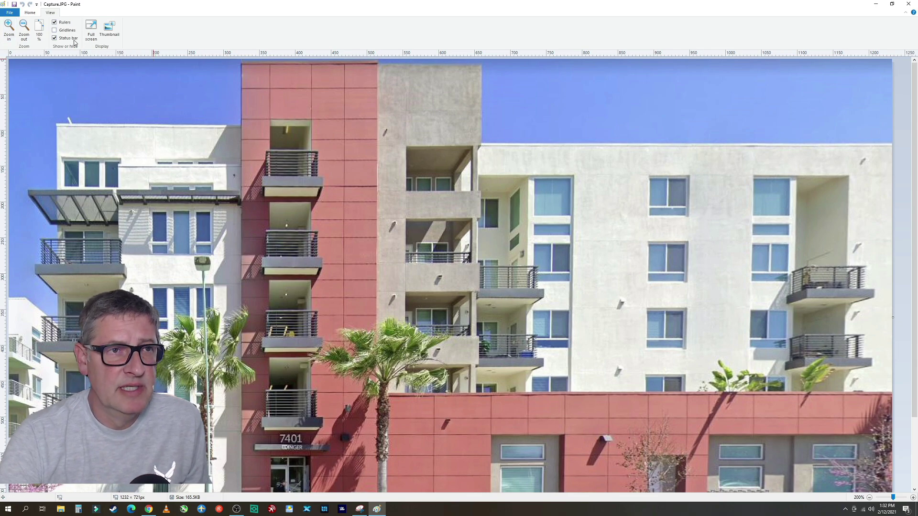
click(30, 13)
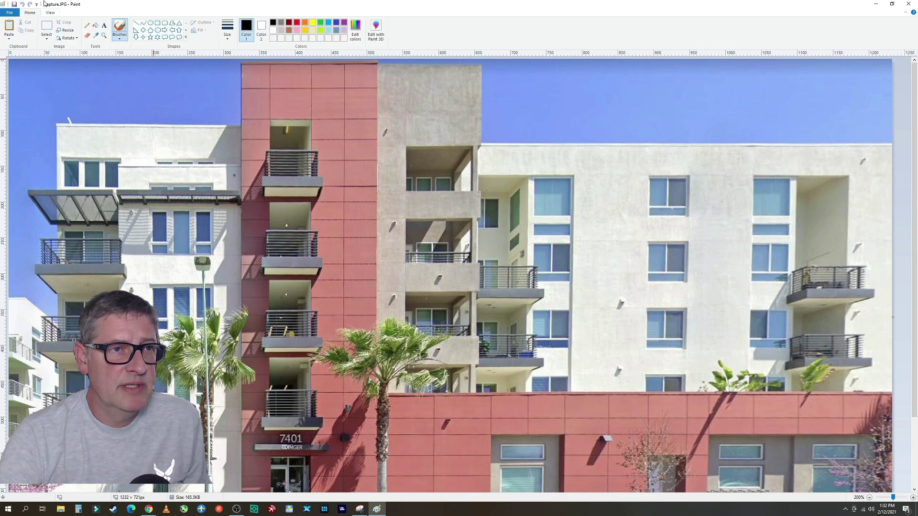
click(47, 29)
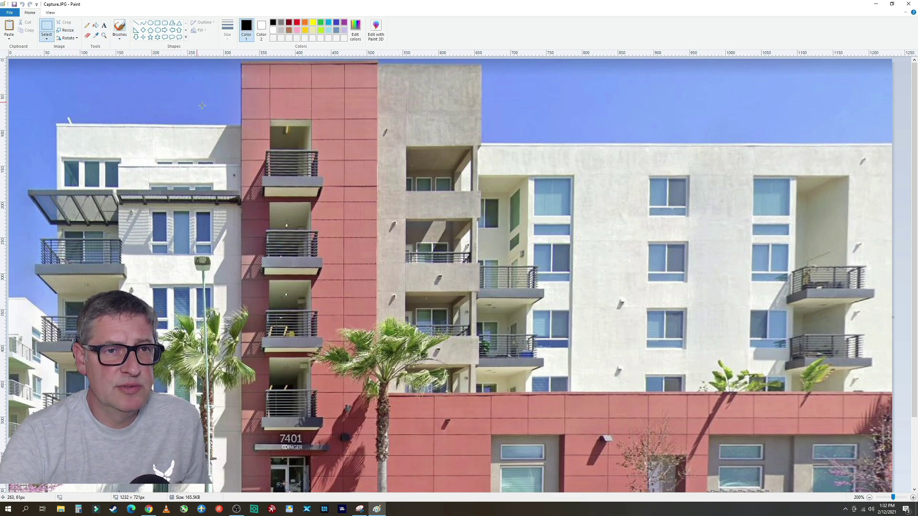
Delete the blue sky at the top-left and in four strips down the left edge to white
drag(241, 125, 9, 58)
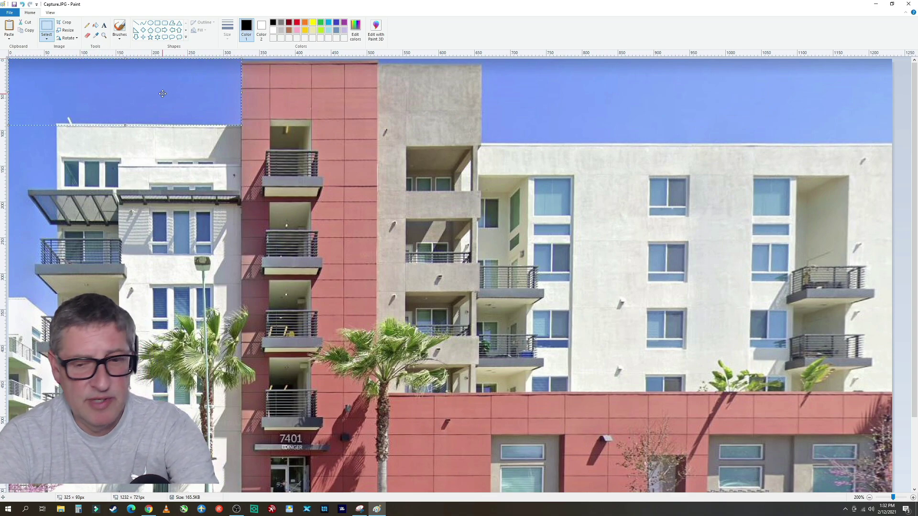
key(Delete)
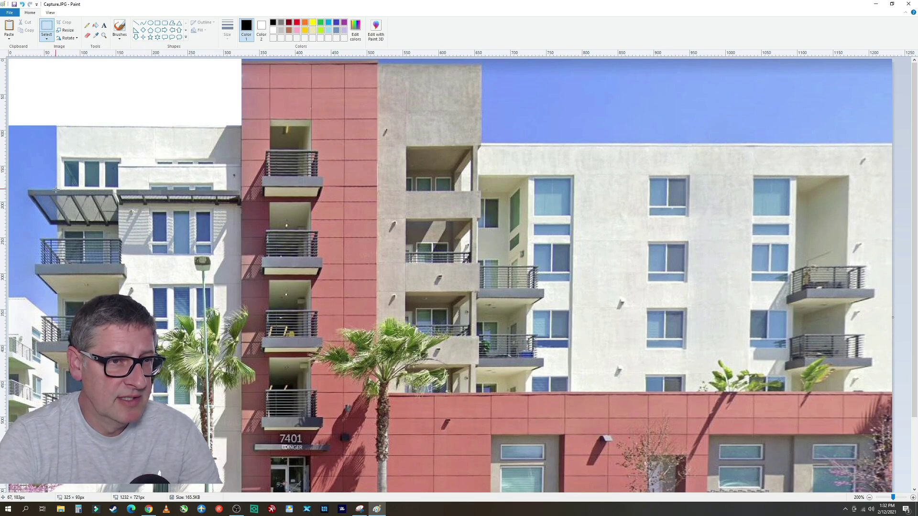
drag(56, 190, 4, 101)
key(Delete)
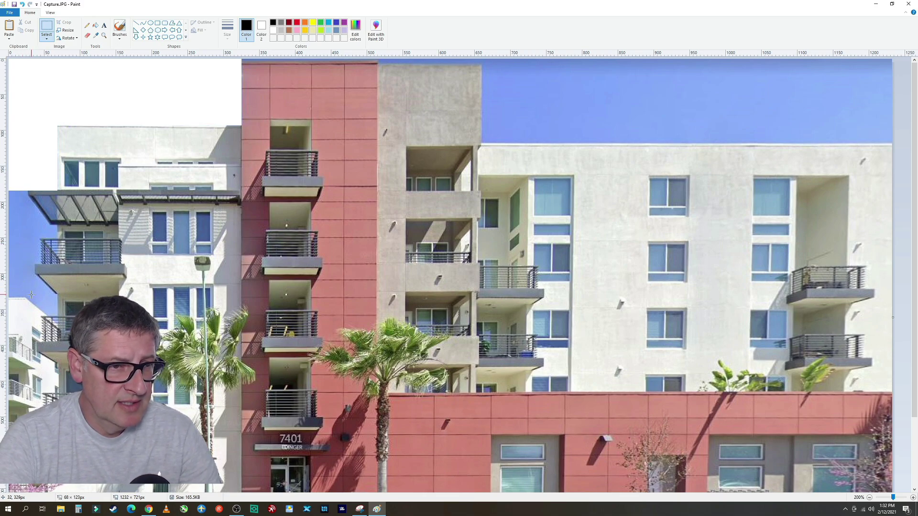
drag(31, 295, 6, 199)
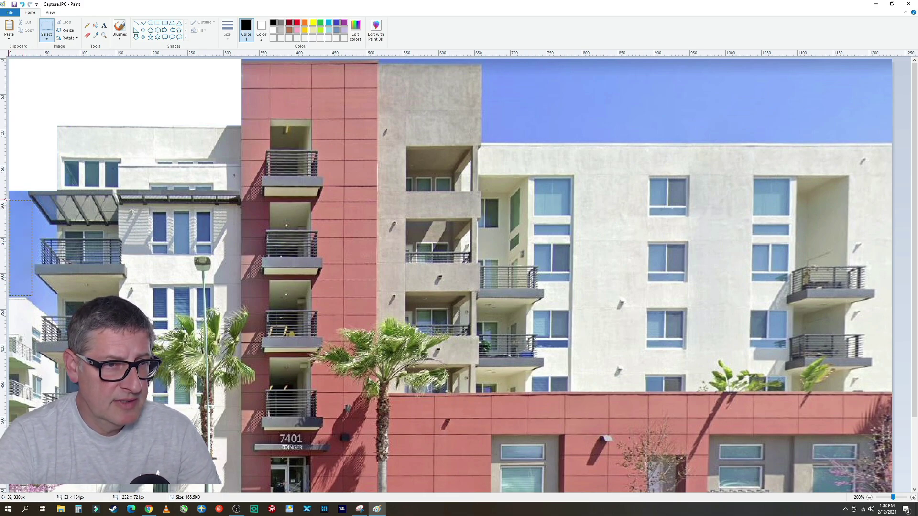
key(Delete)
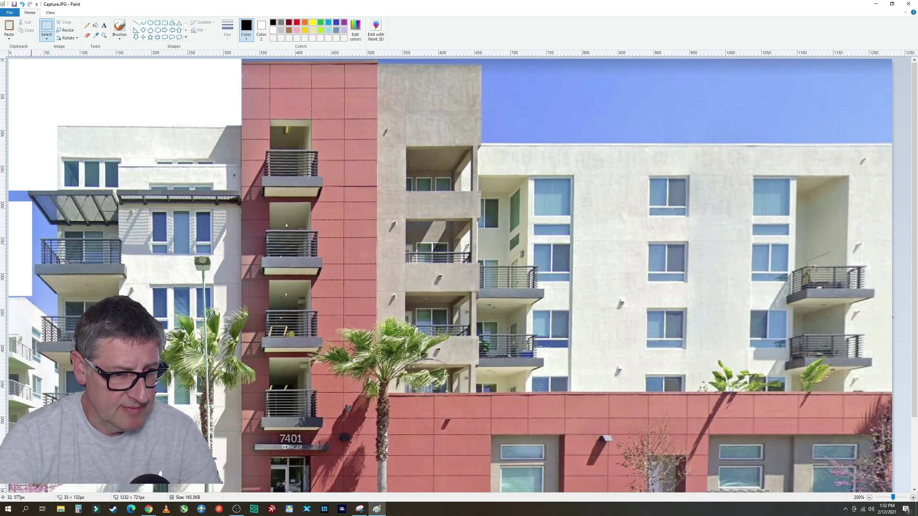
drag(28, 361, 18, 268)
key(Delete)
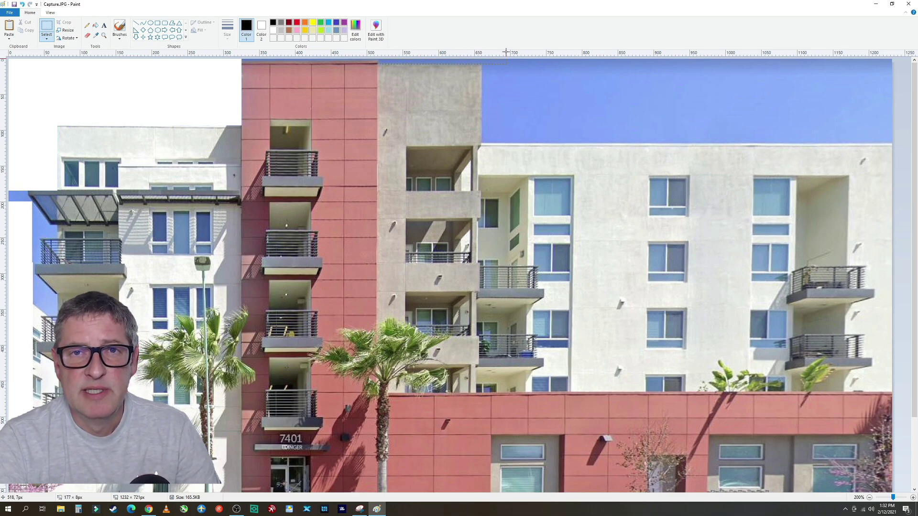
Delete the sky along the top and above the right-hand wing to white
drag(506, 52, 506, 52)
key(Delete)
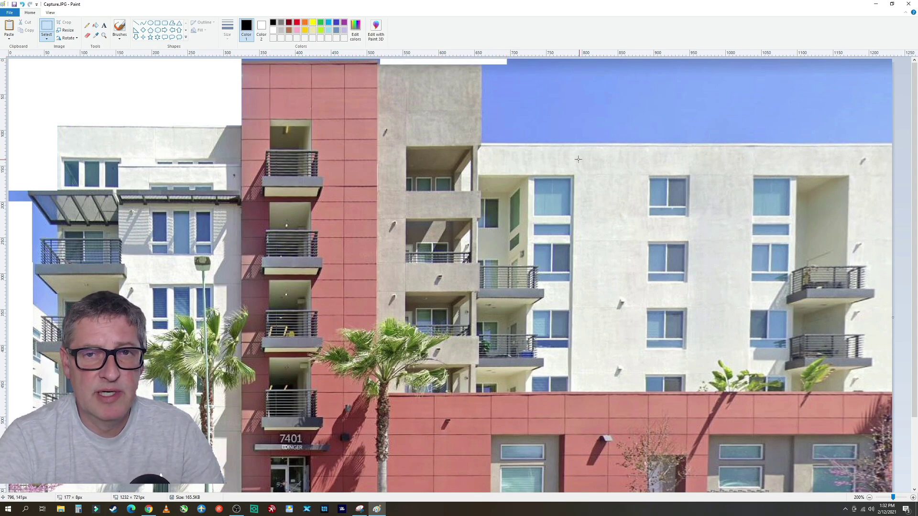
drag(483, 143, 901, 58)
key(Delete)
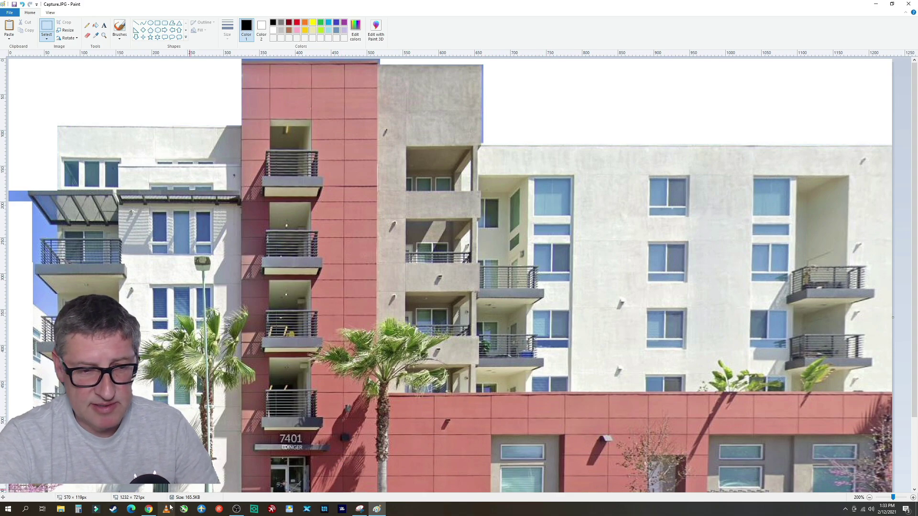
Zoom the photo in twice to 400% on the building's left edge, back on the Home tools
scroll(905, 439, down, 3)
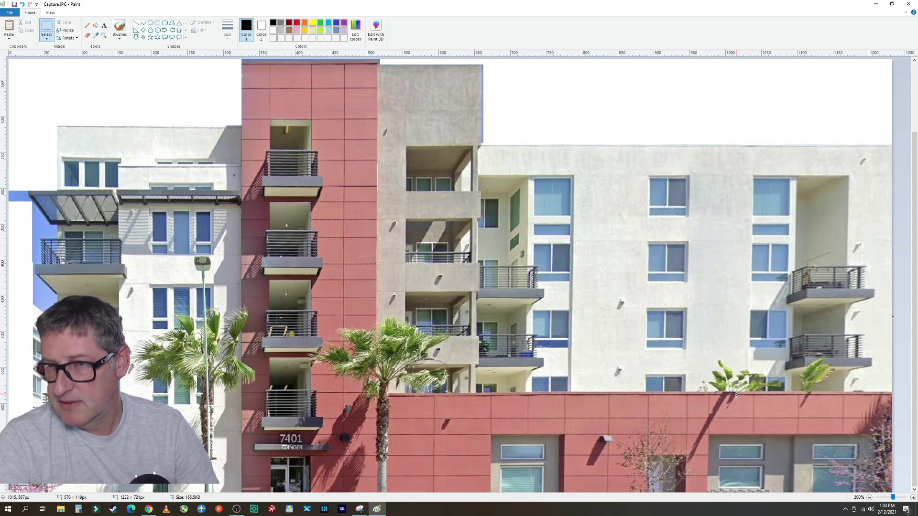
scroll(211, 72, up, 3)
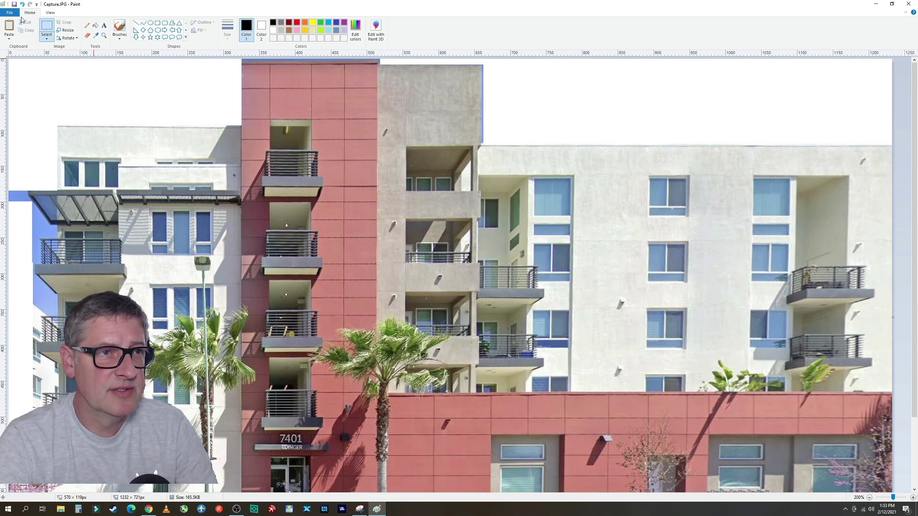
click(16, 14)
click(259, 161)
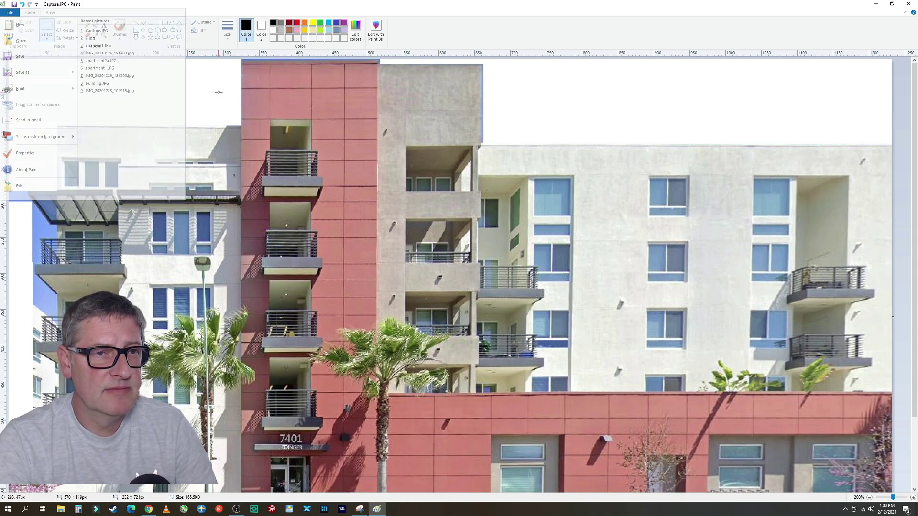
click(51, 13)
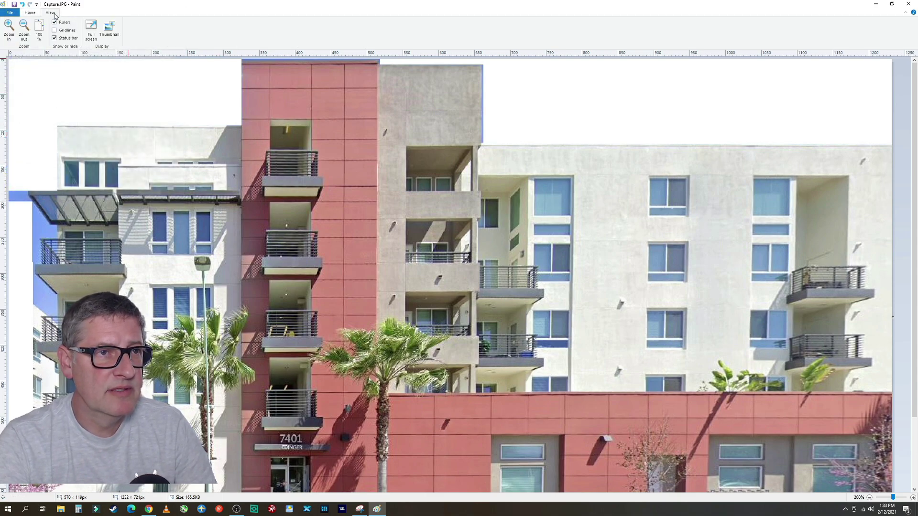
click(10, 34)
click(10, 35)
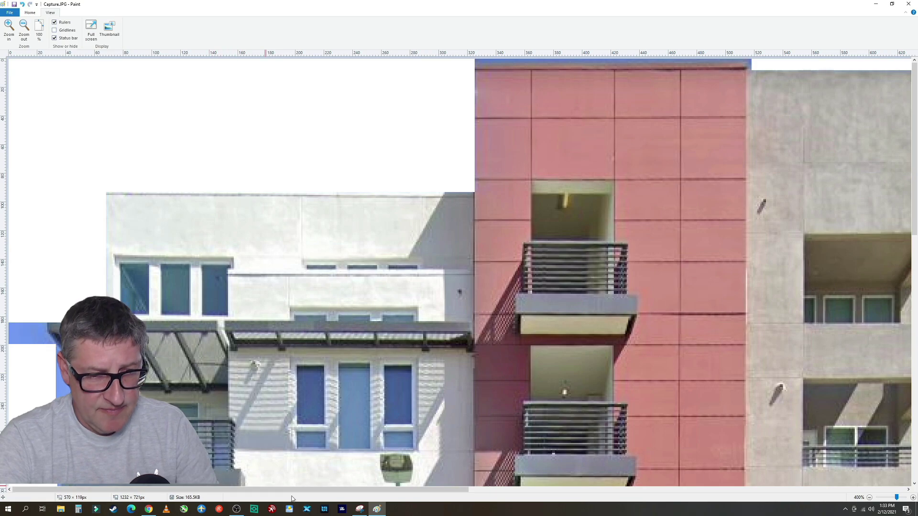
scroll(249, 330, down, 6)
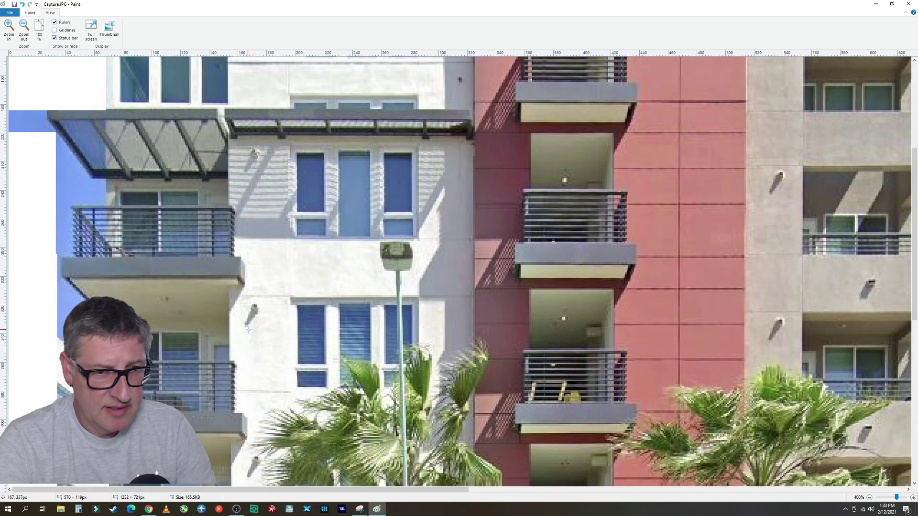
scroll(196, 299, up, 2)
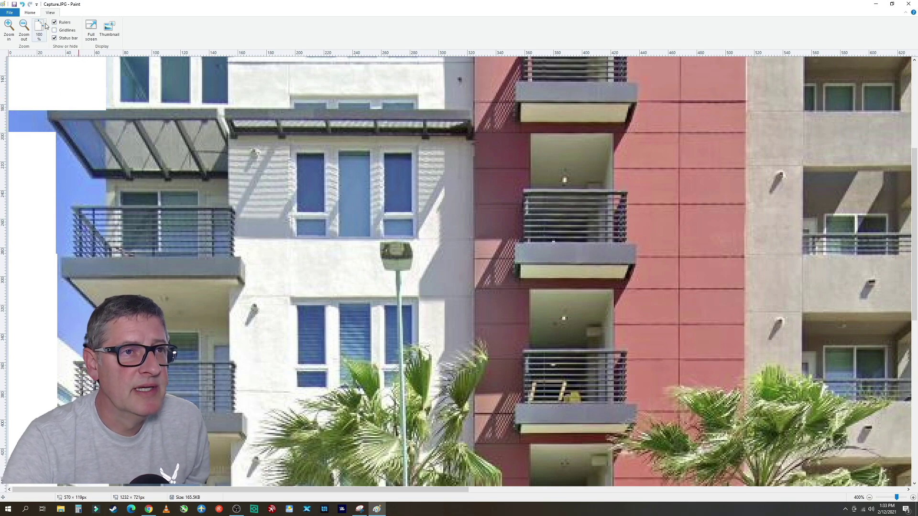
click(30, 12)
Select the Eraser tool at its thickest size
click(88, 35)
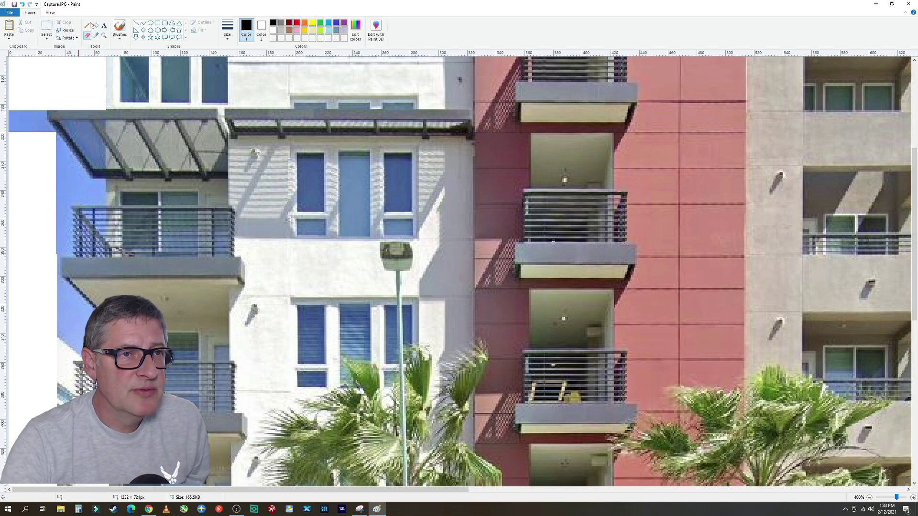
click(228, 29)
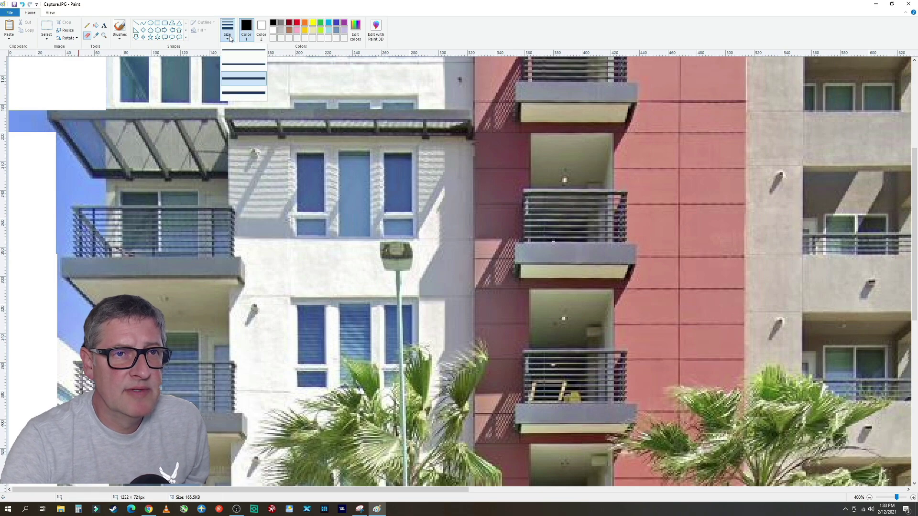
click(239, 94)
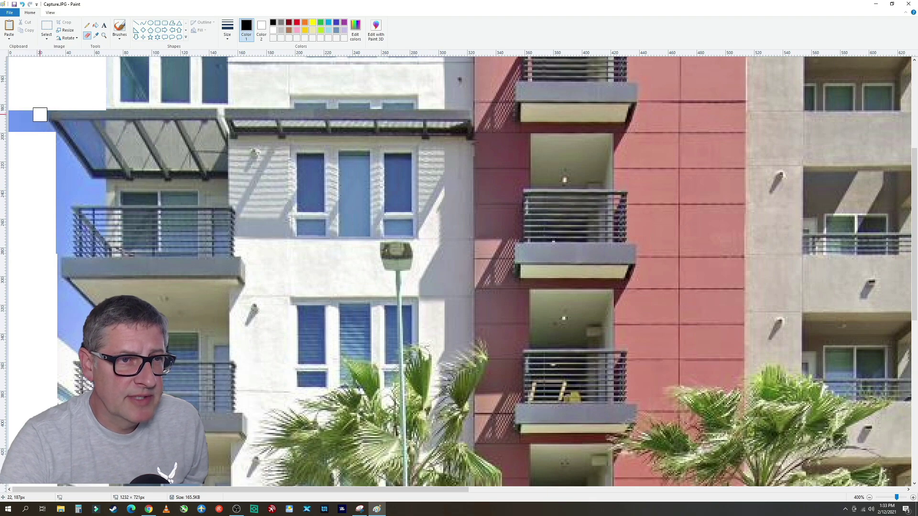
Erase the leftover blue beside the awning, left edge and lower windows to white
mouse_move(38, 116)
mouse_down()
mouse_move(40, 134)
mouse_move(15, 119)
mouse_move(27, 117)
mouse_move(40, 144)
mouse_move(44, 130)
mouse_move(74, 180)
mouse_move(100, 200)
mouse_move(56, 199)
mouse_move(70, 174)
mouse_move(64, 159)
mouse_move(96, 188)
mouse_move(63, 209)
mouse_move(62, 248)
mouse_move(55, 221)
mouse_move(41, 267)
mouse_move(53, 289)
mouse_up()
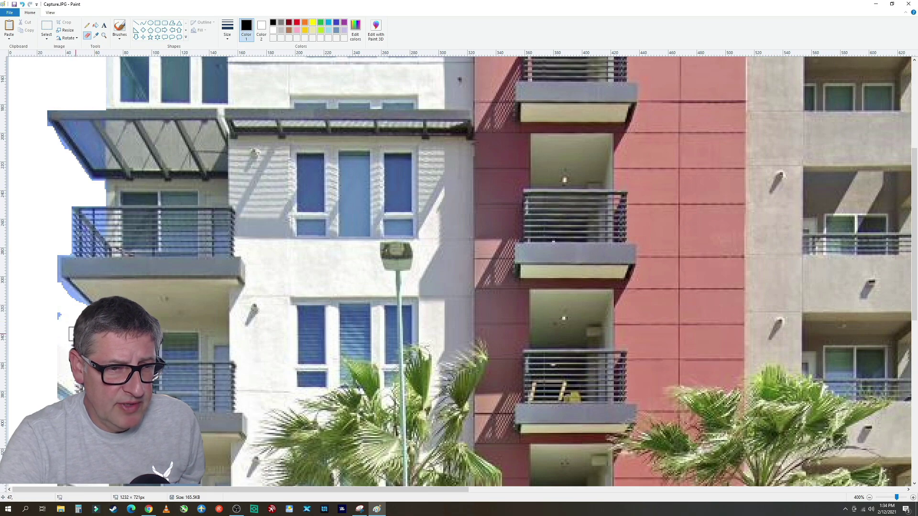
scroll(65, 369, down, 8)
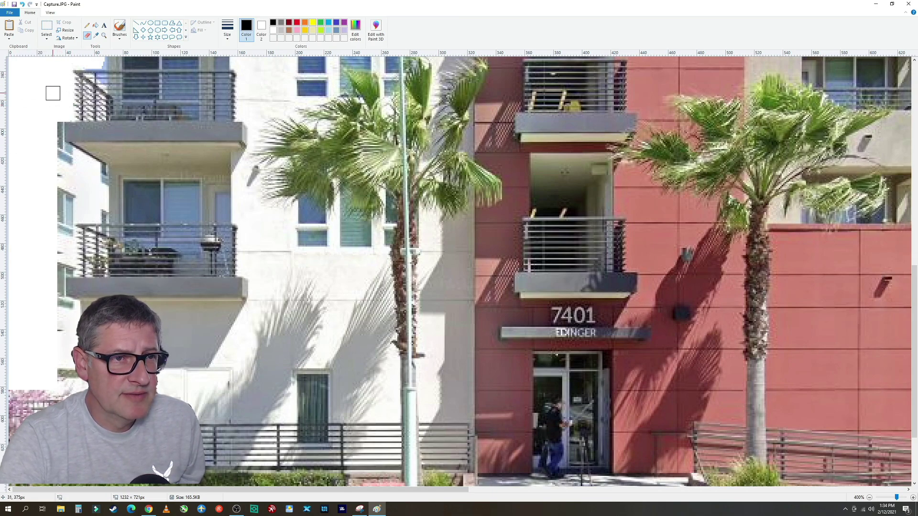
mouse_move(57, 135)
mouse_down()
mouse_move(58, 150)
mouse_move(100, 175)
mouse_up()
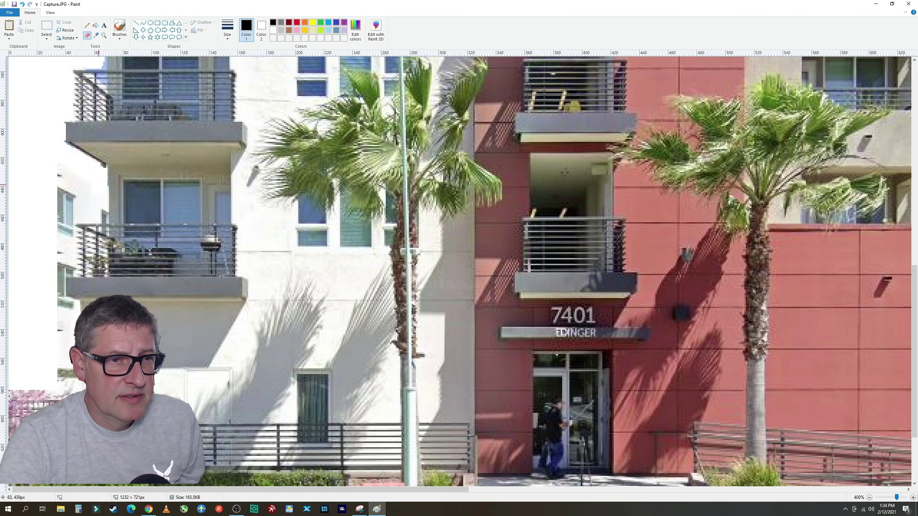
mouse_move(102, 215)
mouse_down()
mouse_move(72, 218)
mouse_move(64, 168)
mouse_move(75, 222)
mouse_move(69, 270)
mouse_move(55, 236)
mouse_move(50, 277)
mouse_up()
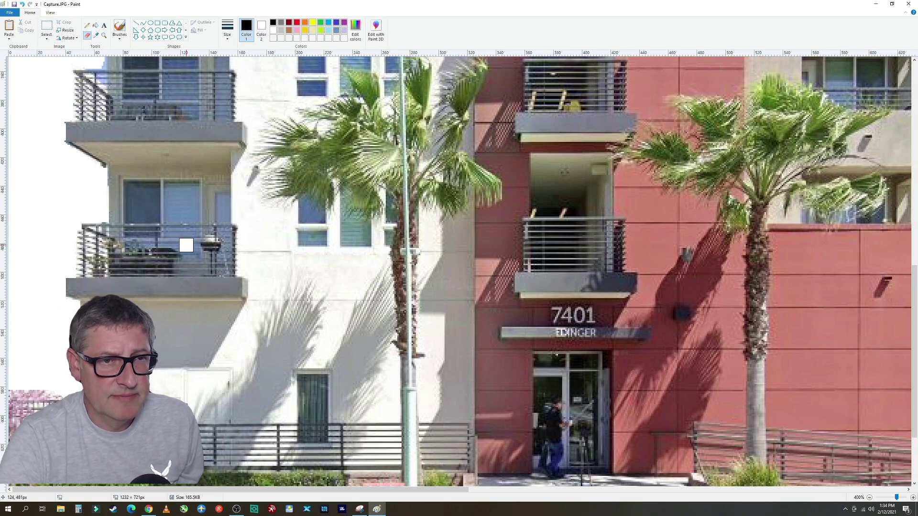
Zoom out twice to show the whole building
click(51, 12)
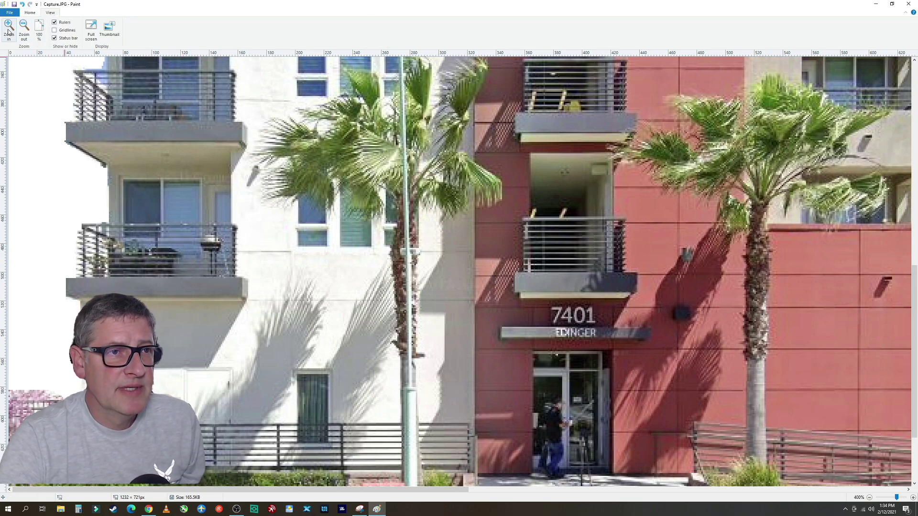
click(25, 29)
click(24, 30)
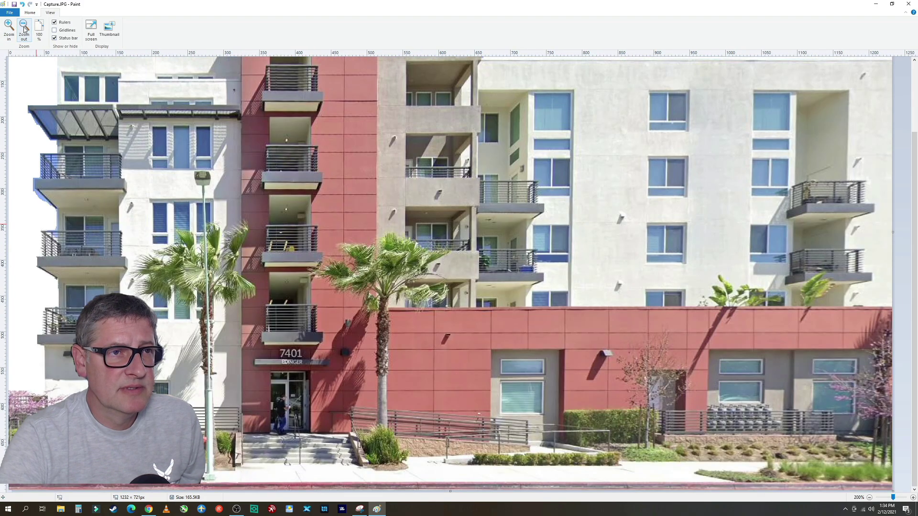
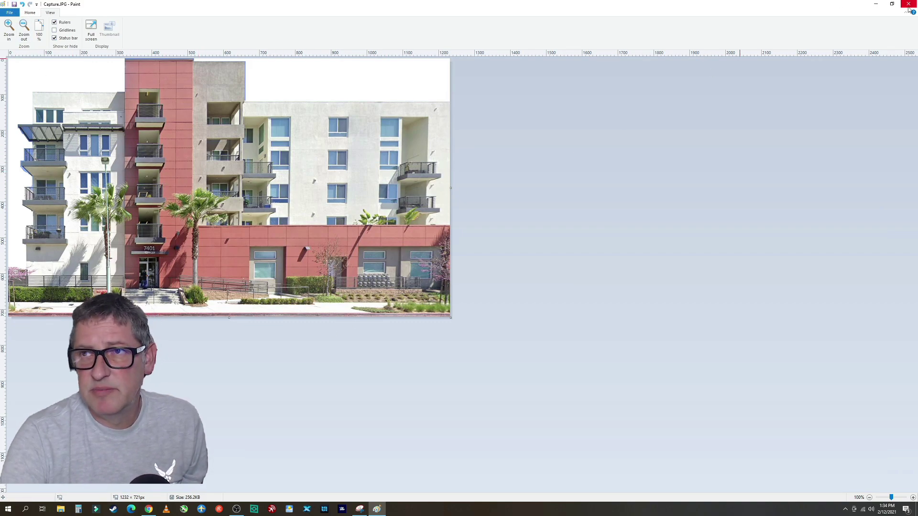
Show the print preview of Capture.JPG laid out on a single landscape page
click(13, 13)
mouse_move(29, 91)
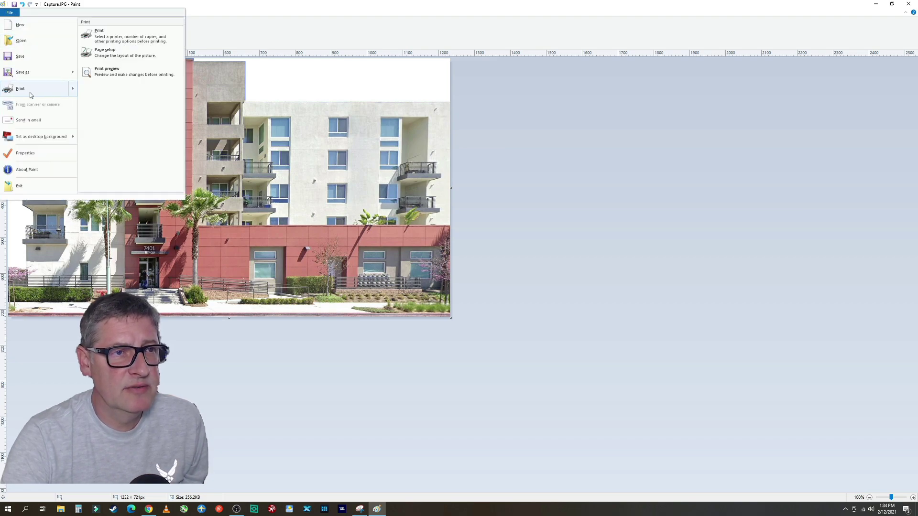
click(118, 76)
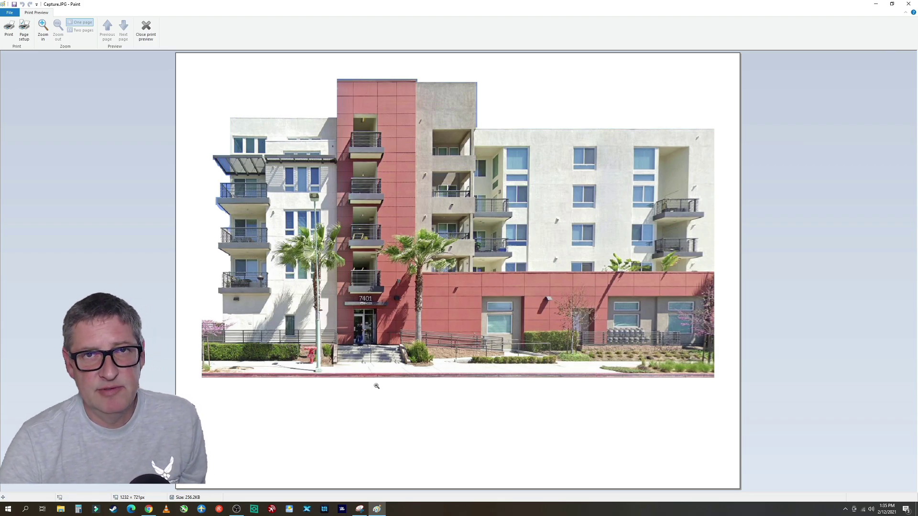
In Page Setup, set Fit to scaling to 2 pages wide by 1 page tall
click(26, 34)
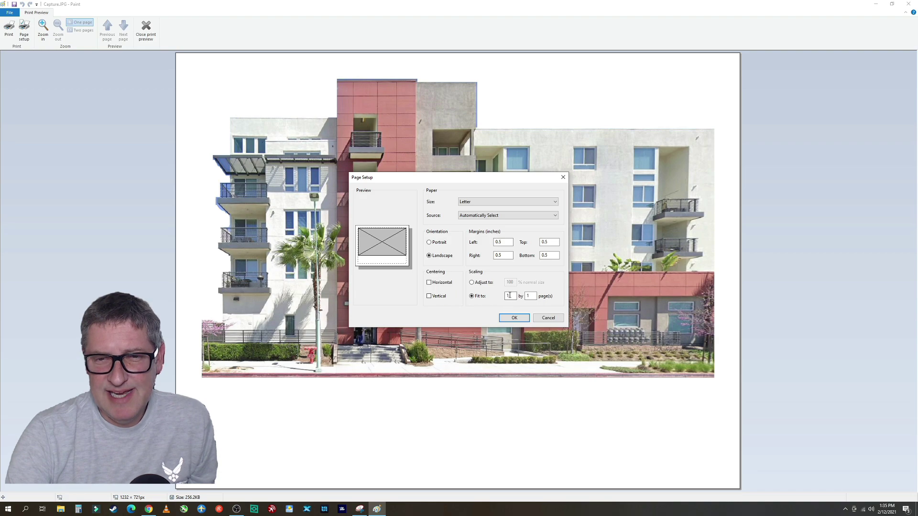
click(480, 297)
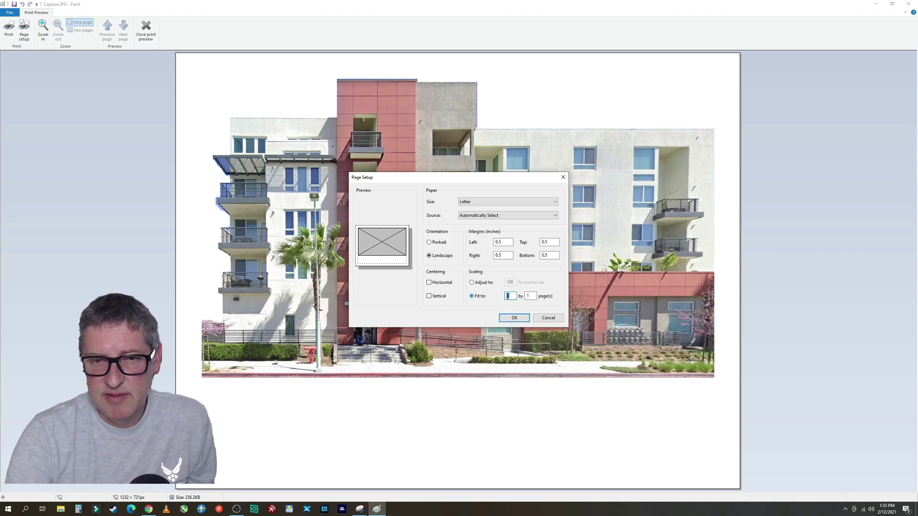
text(2)
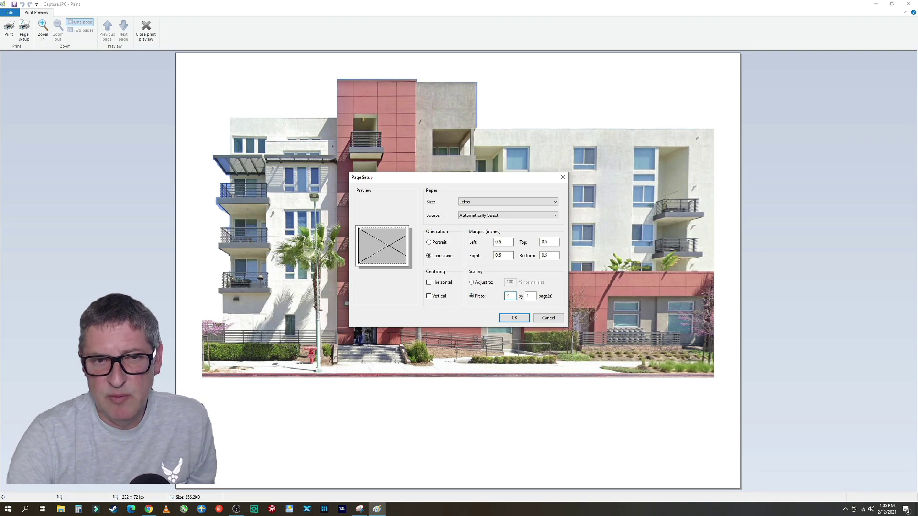
click(507, 318)
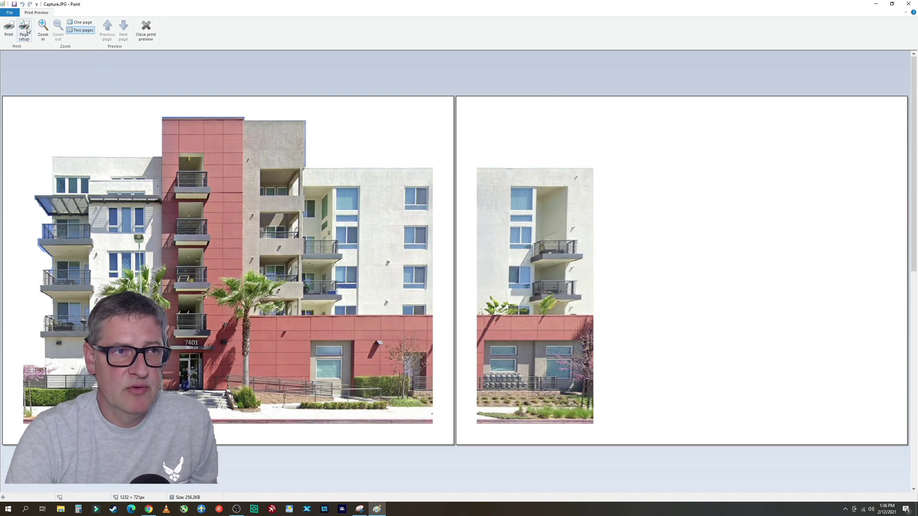
Close the print preview and return to the editing canvas
click(11, 14)
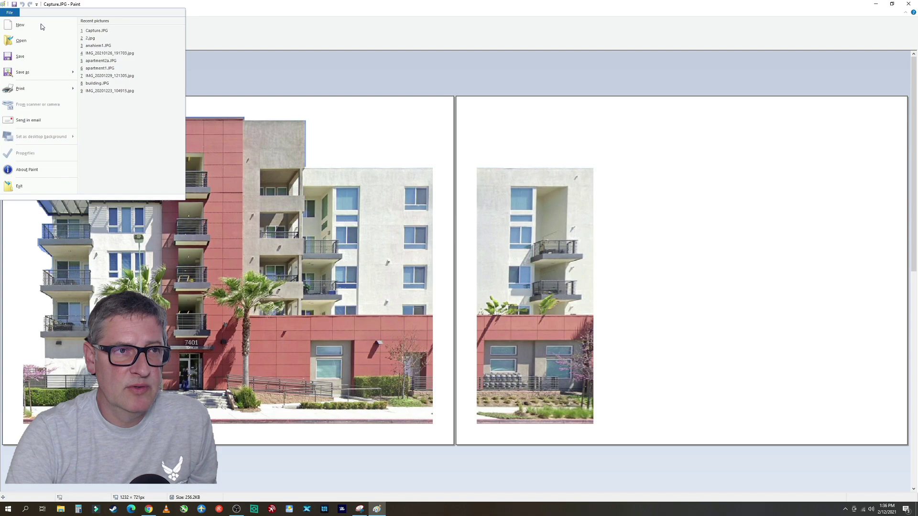
click(279, 32)
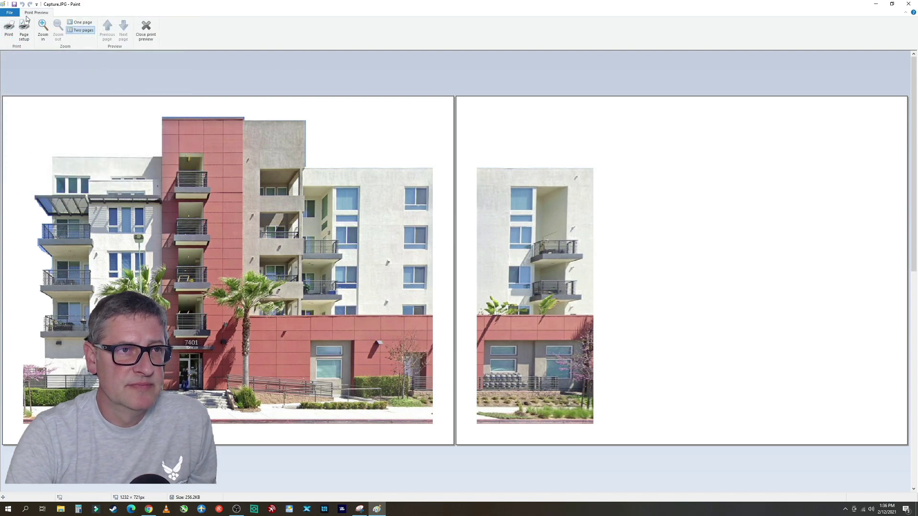
click(146, 29)
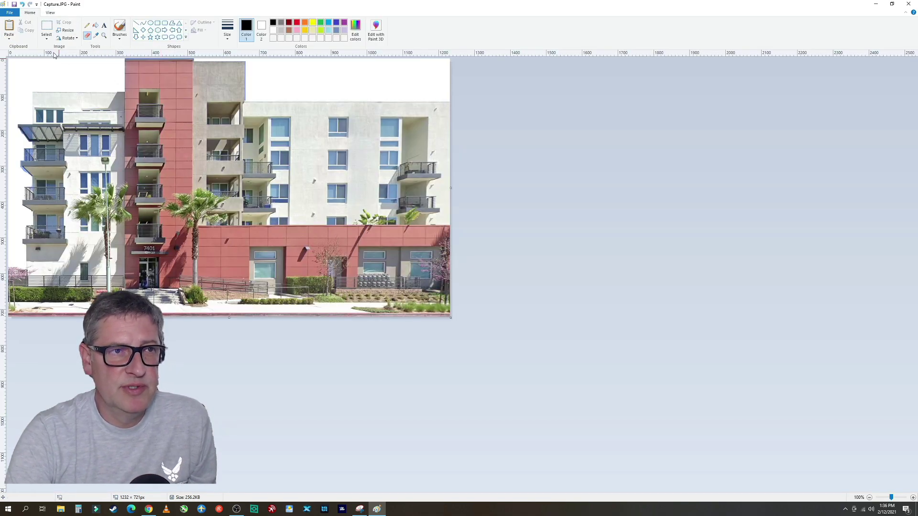
Flip the building photo horizontally with Rotate > Flip horizontal
click(69, 38)
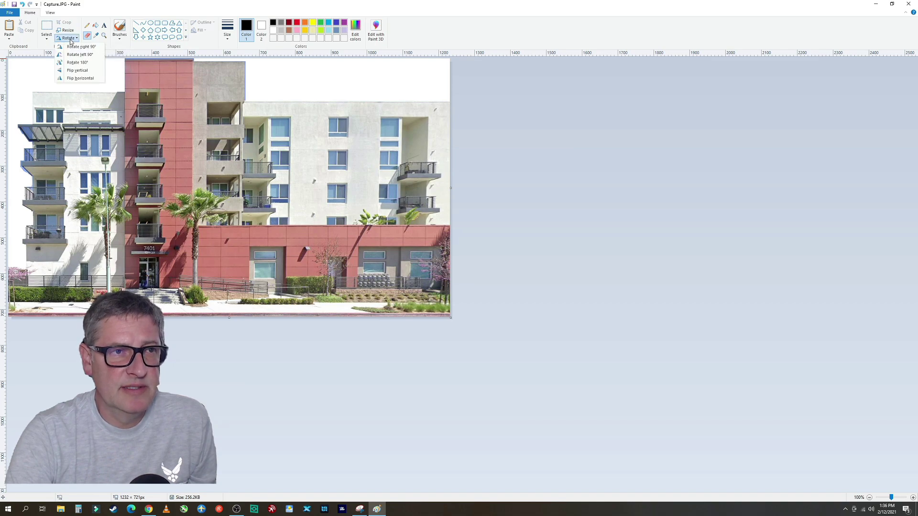
click(85, 78)
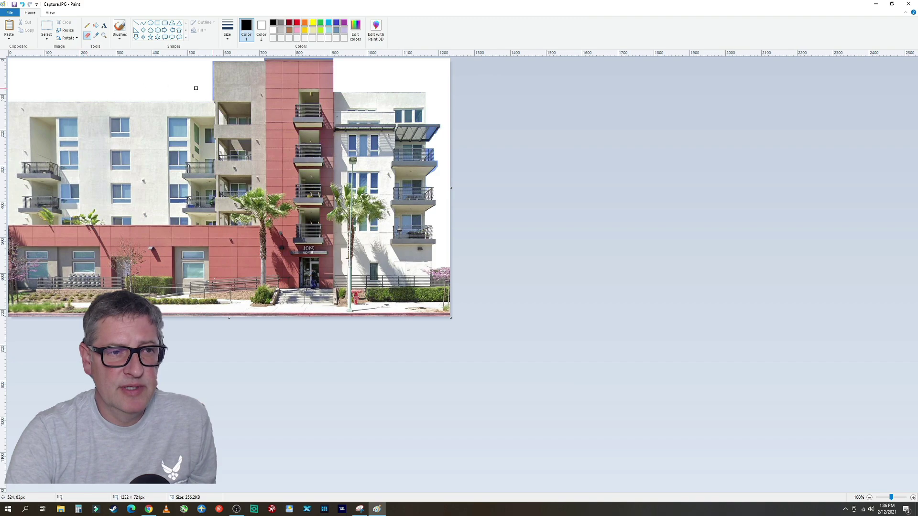
click(10, 12)
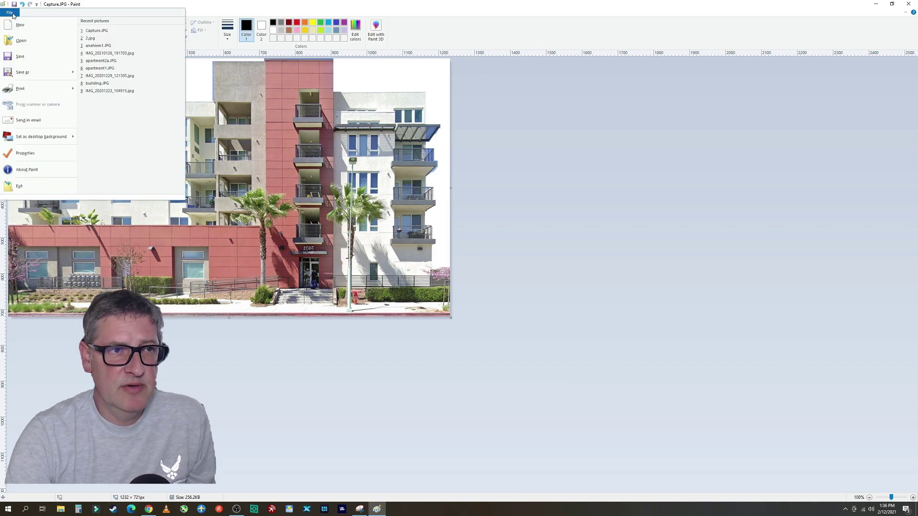
Review the mirrored photo's two-page print preview, then close it to resume editing
mouse_move(37, 89)
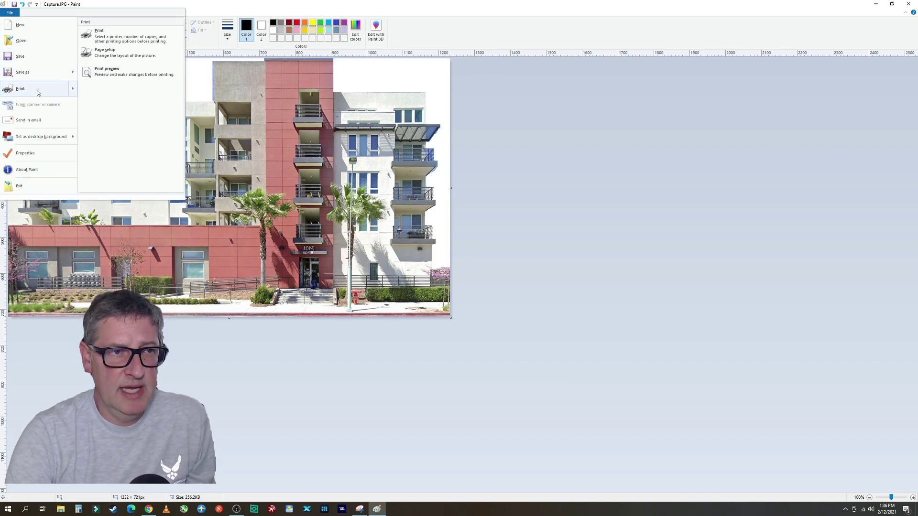
click(98, 76)
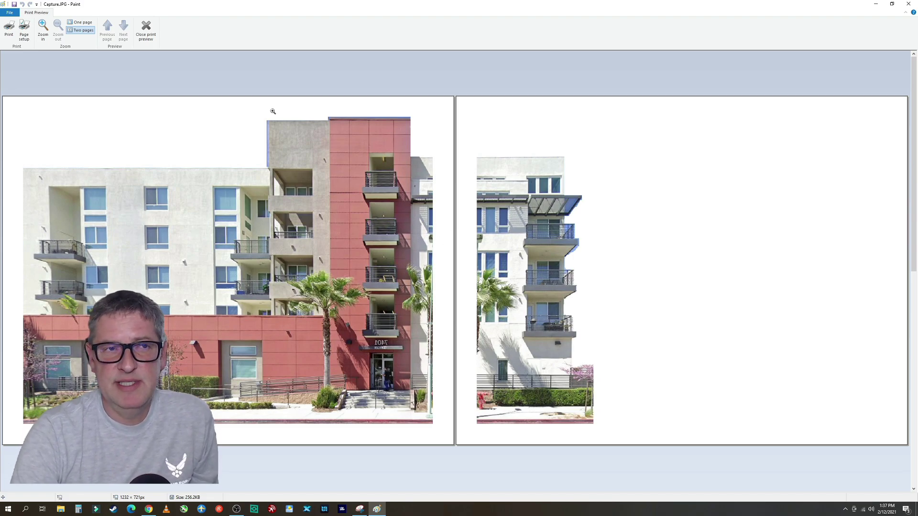
click(146, 28)
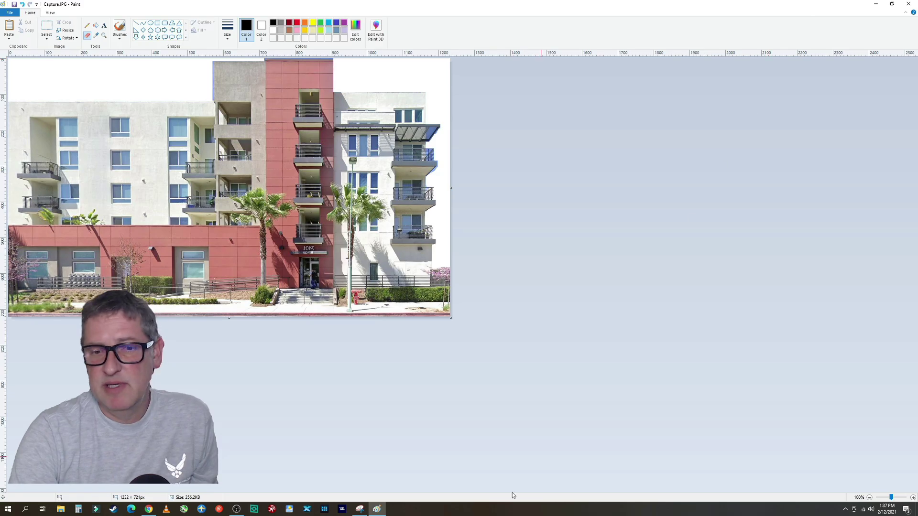
In Chrome, move Street View up Gothard St to Edinger Ave, tilting toward the LUCE building
key(alt+Tab)
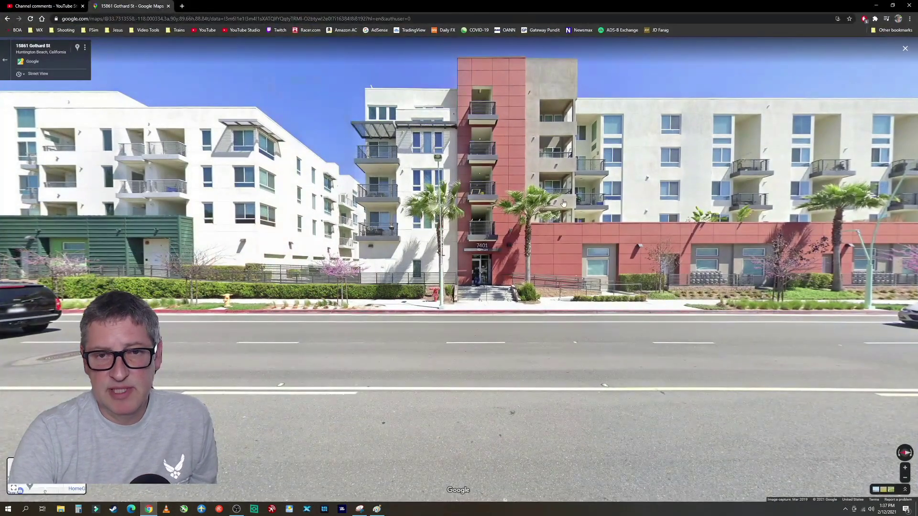
key(Right)
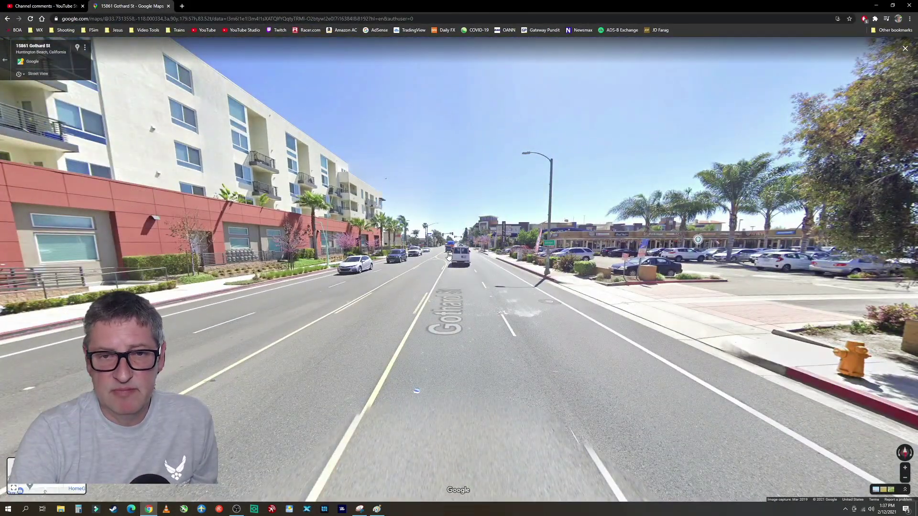
click(446, 257)
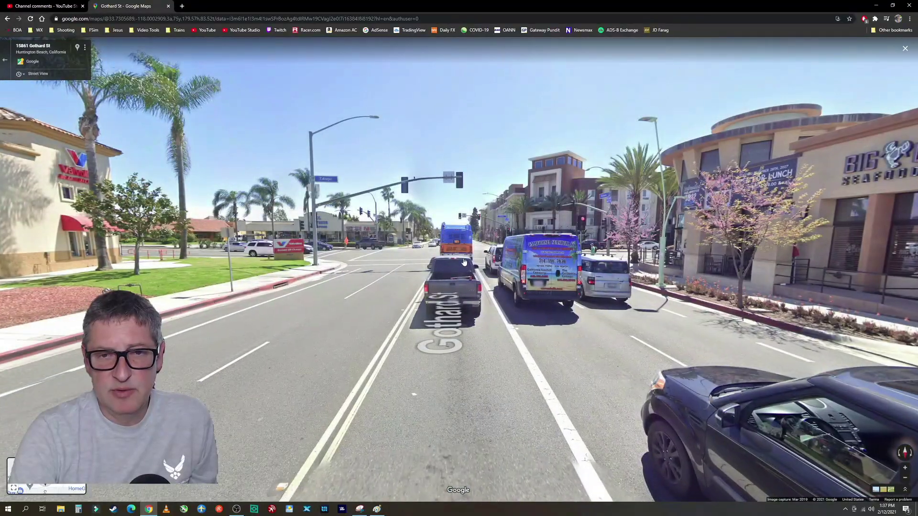
click(462, 262)
click(511, 328)
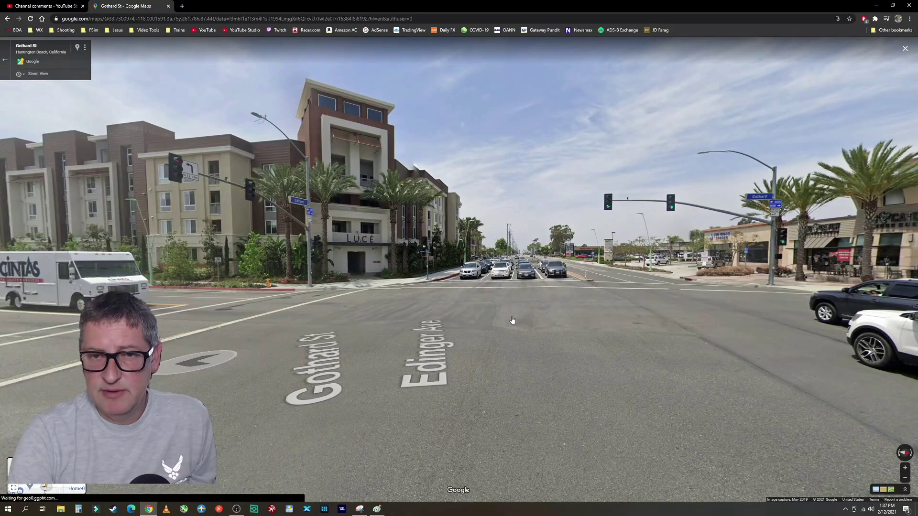
click(487, 330)
scroll(502, 298, up, 3)
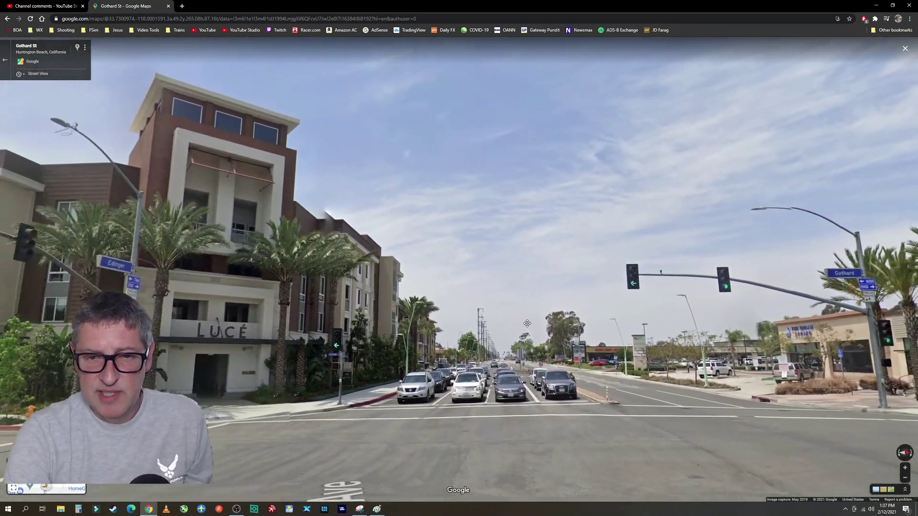
drag(527, 324, 527, 314)
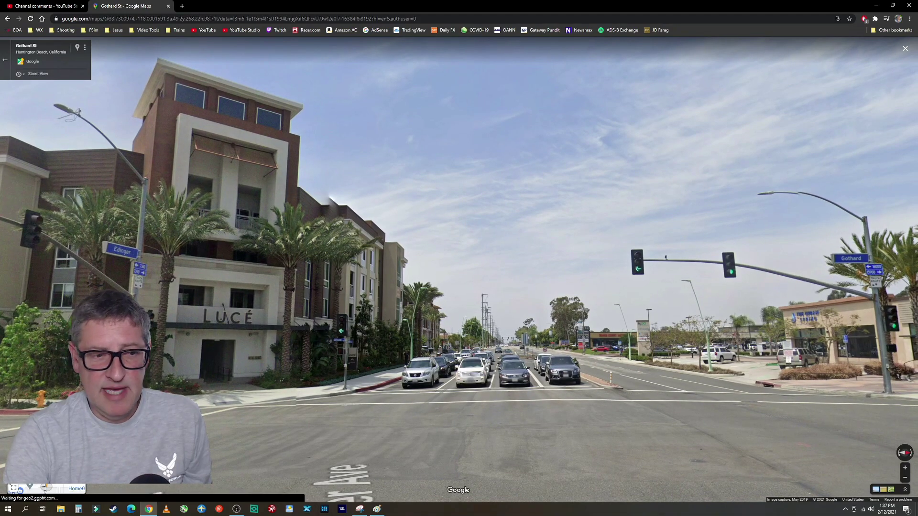